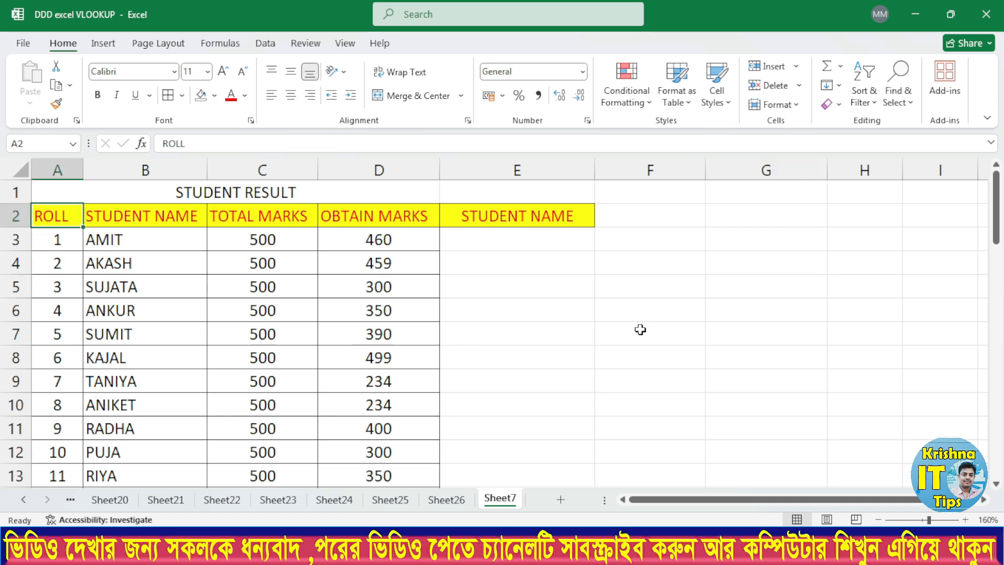
# - Examine the student result table on Sheet7, especially the student names in column B from row 3 through row 52
pyautogui.click(640, 330)
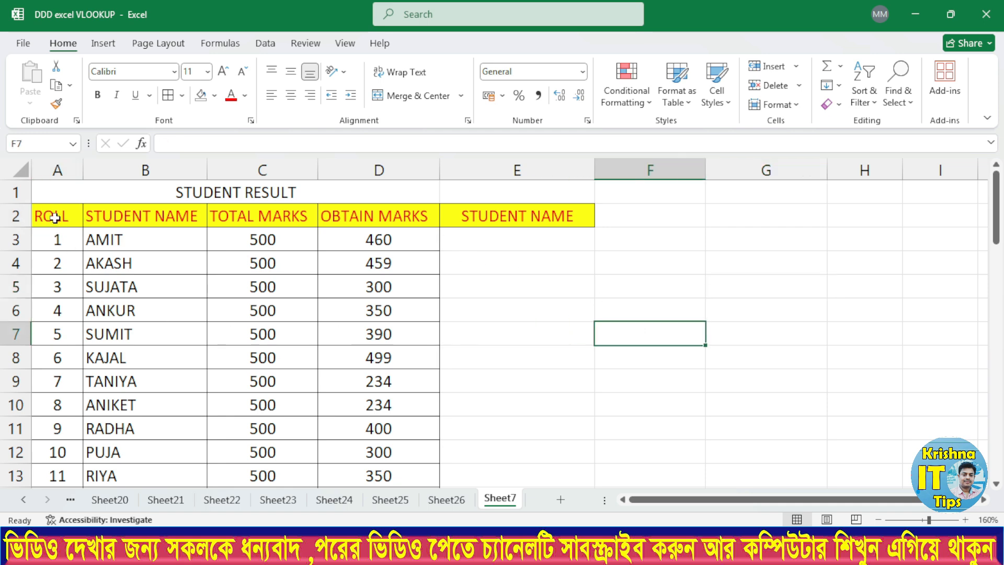
pyautogui.moveTo(55, 217); pyautogui.dragTo(420, 500)
pyautogui.click(486, 359)
pyautogui.scroll(2, 125, 243)
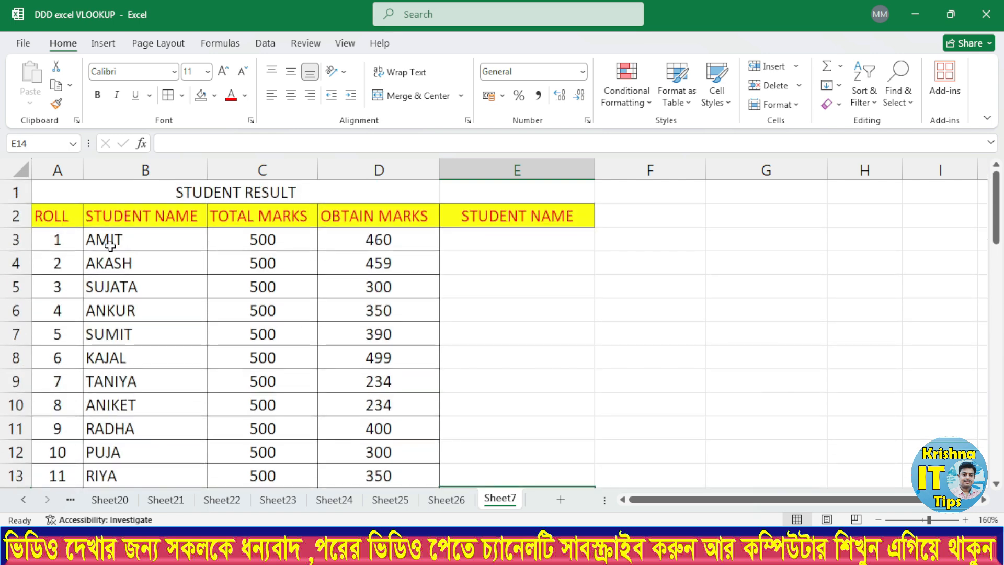
pyautogui.scroll(-15, 105, 227)
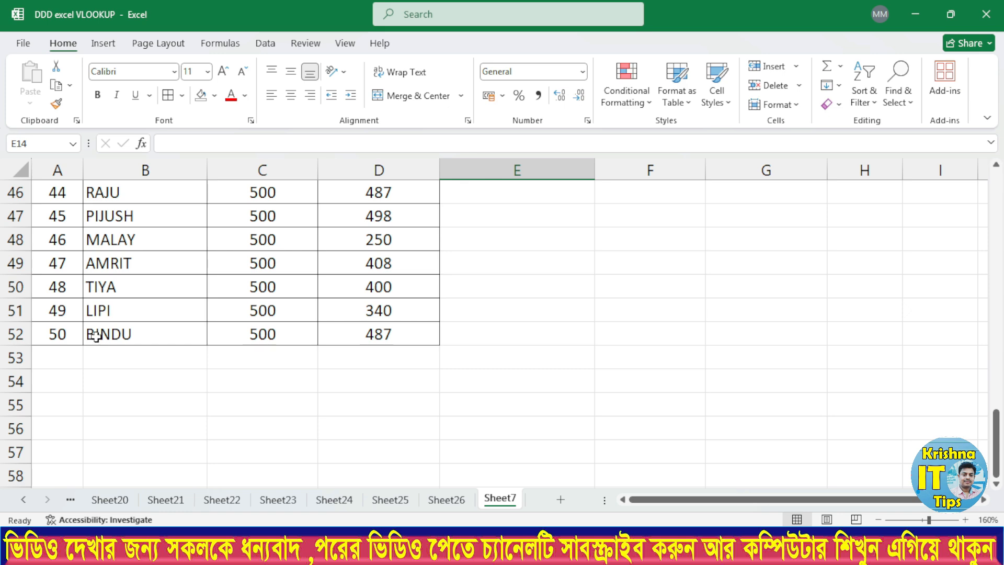
pyautogui.scroll(12, 96, 337)
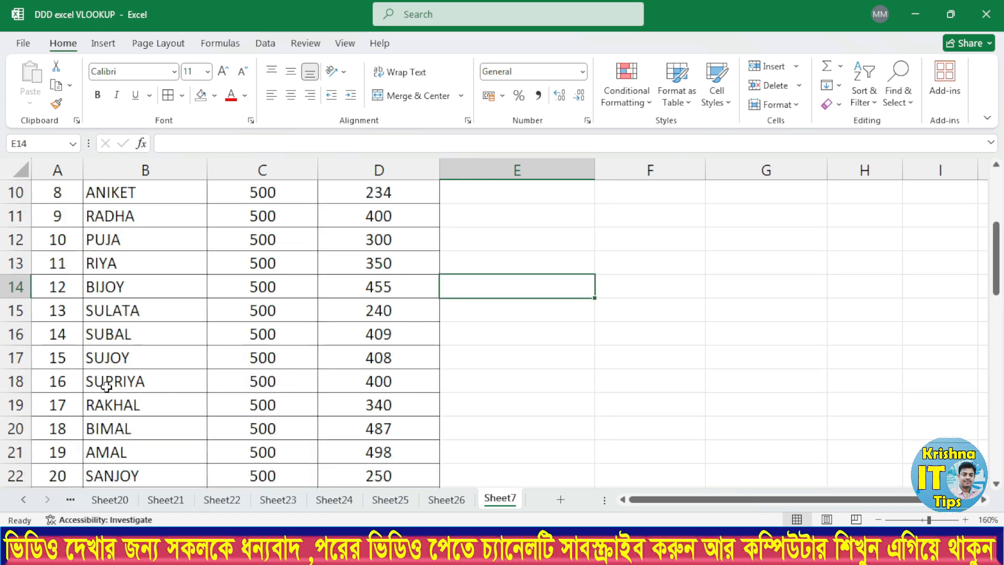
pyautogui.scroll(3, 103, 384)
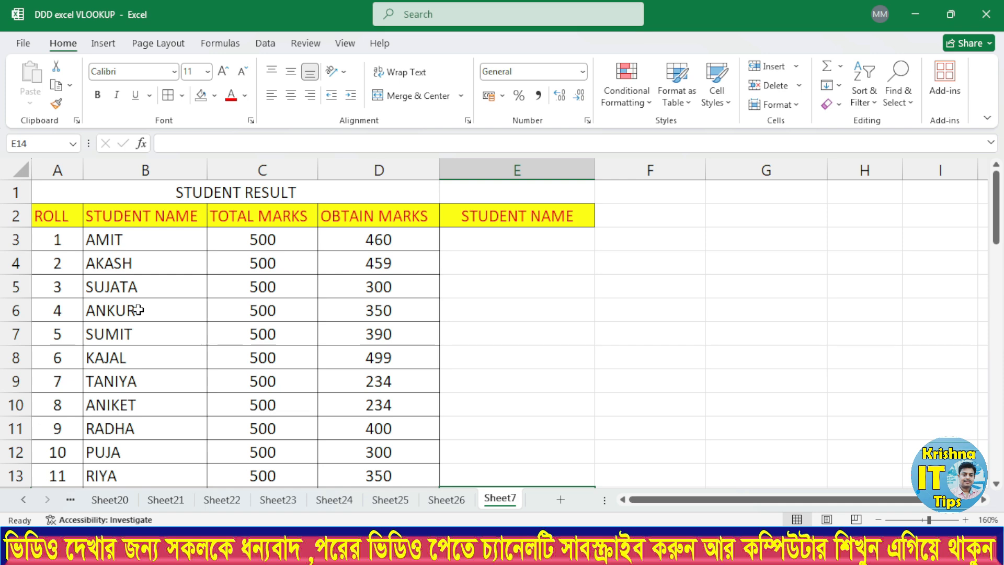
pyautogui.moveTo(105, 237); pyautogui.dragTo(106, 405)
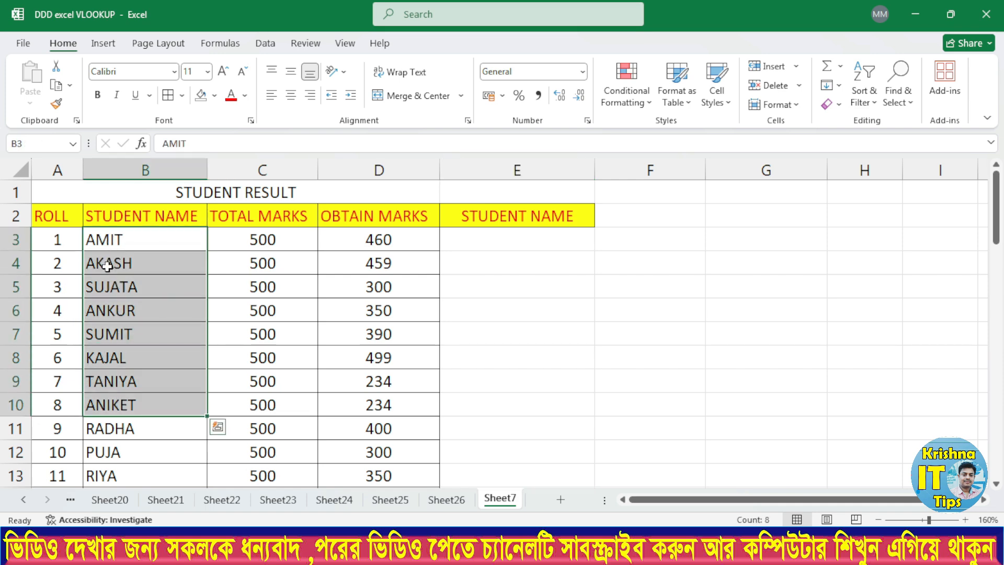
pyautogui.click(120, 240)
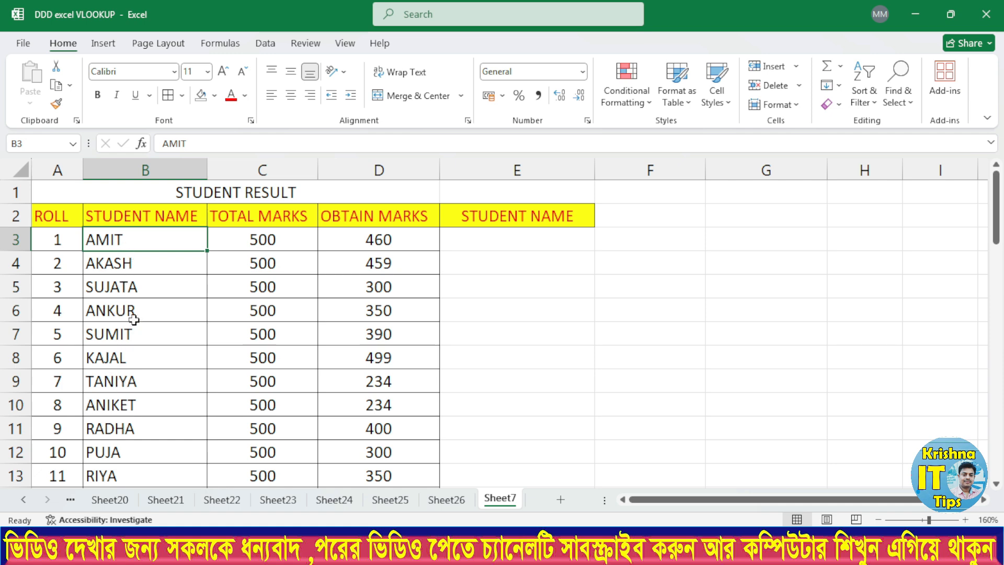
pyautogui.moveTo(124, 242); pyautogui.dragTo(147, 430)
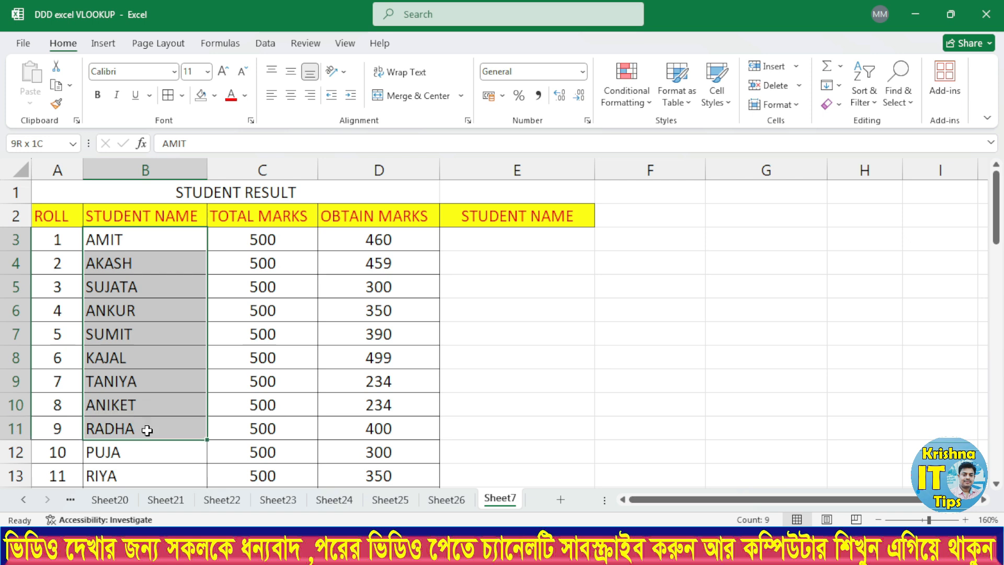
pyautogui.click(120, 383)
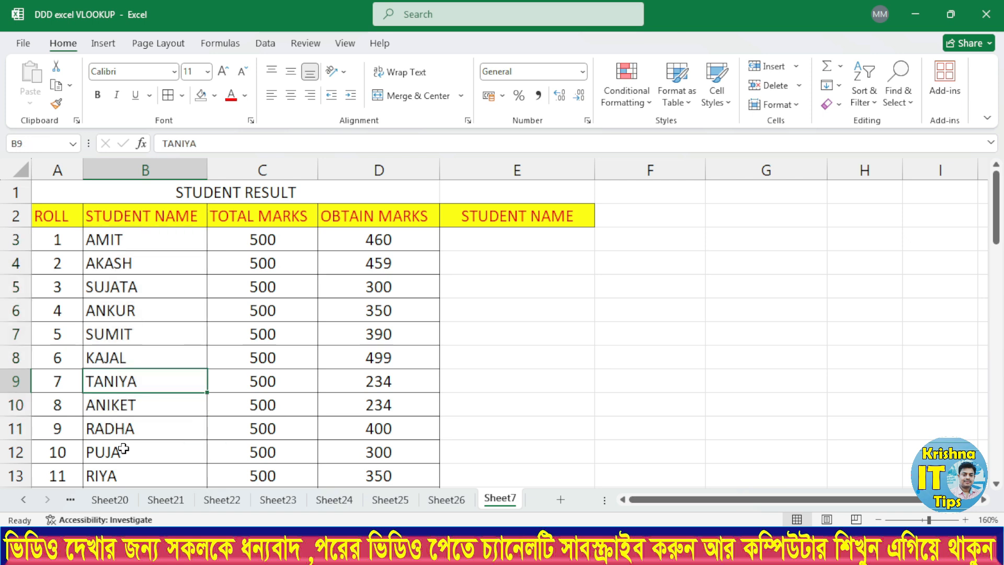
pyautogui.moveTo(97, 242); pyautogui.dragTo(124, 476)
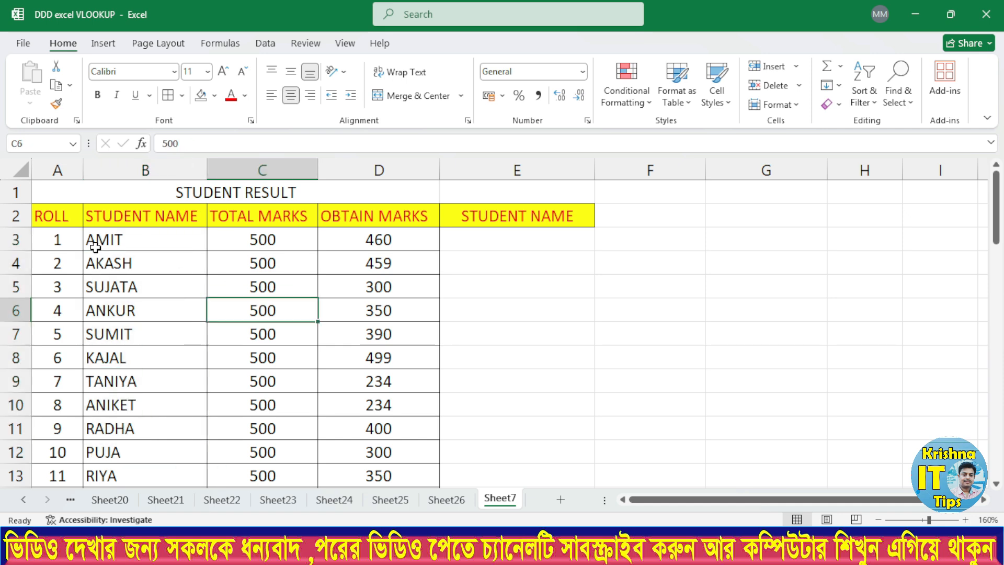
pyautogui.scroll(-5, 95, 247)
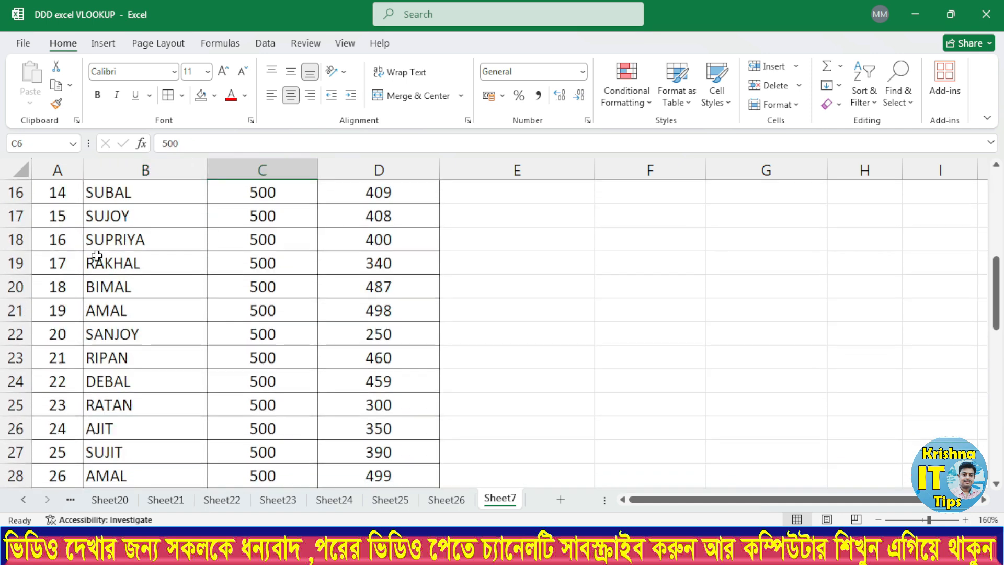
pyautogui.scroll(5, 94, 260)
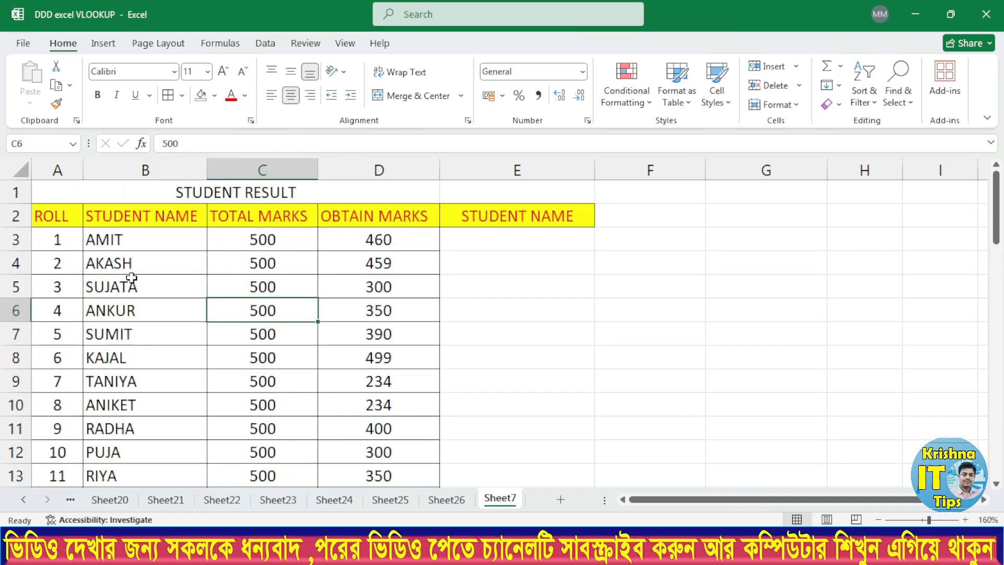
# - Enter MD followed by the first student's name in double quotes in E3, and Flash Fill the pattern down column E
pyautogui.click(501, 240)
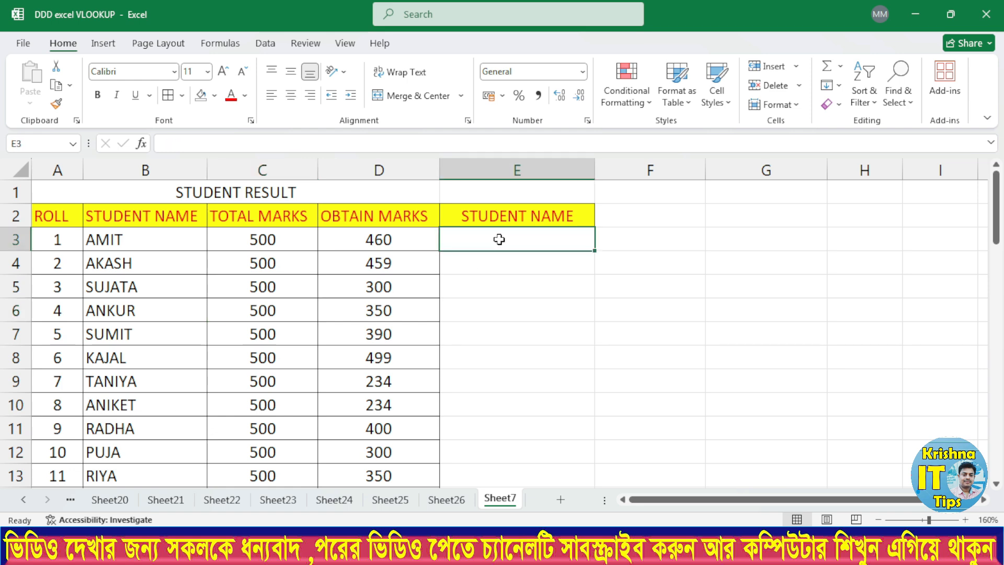
pyautogui.write('MD')
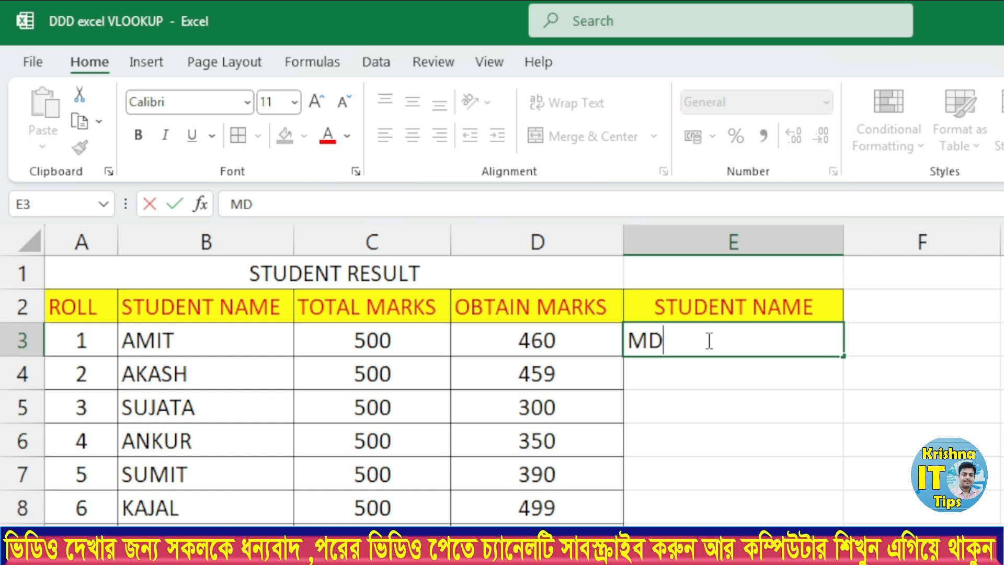
pyautogui.write('"')
pyautogui.write('AMIT')
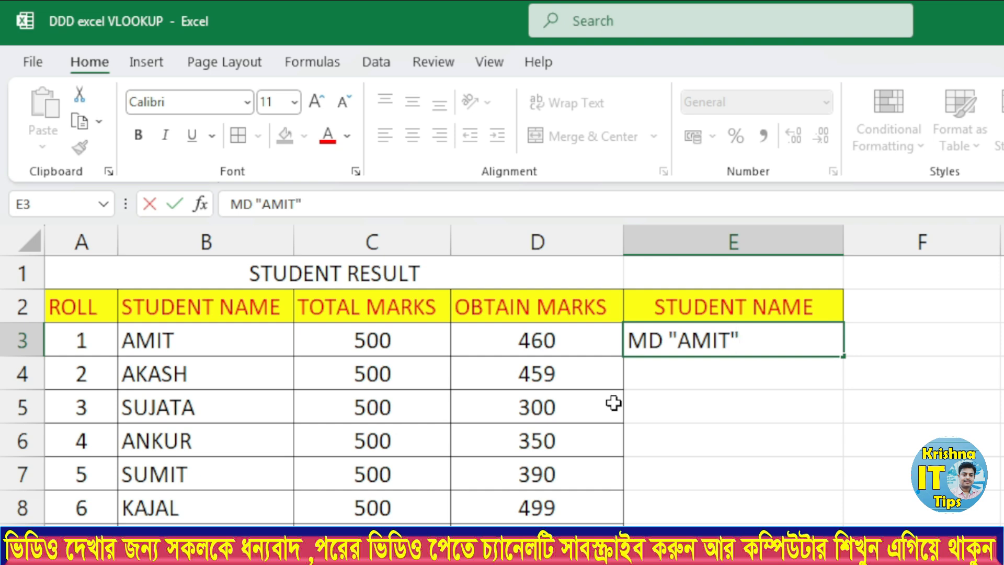
pyautogui.press('Return')
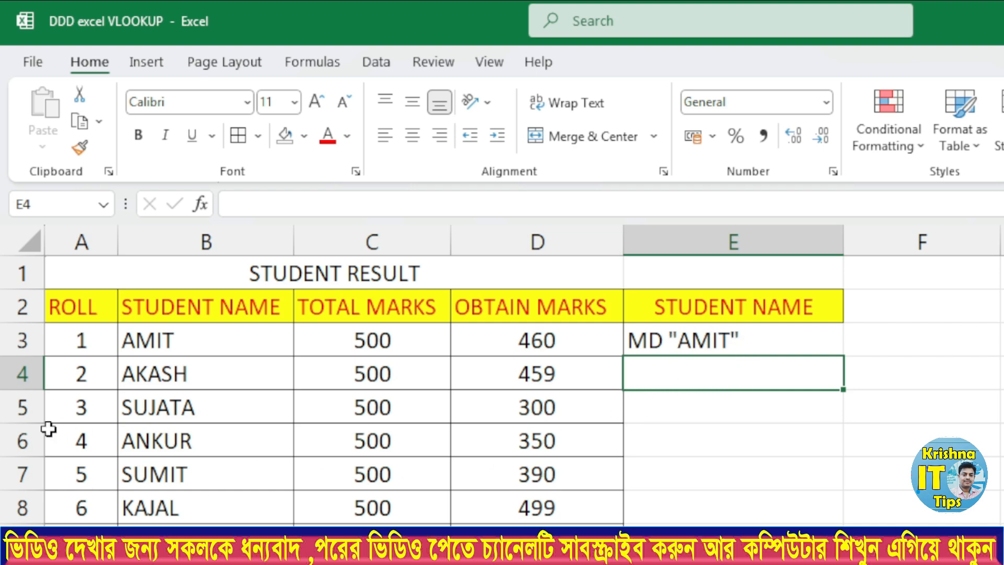
pyautogui.hotkey('ctrl', 'e')
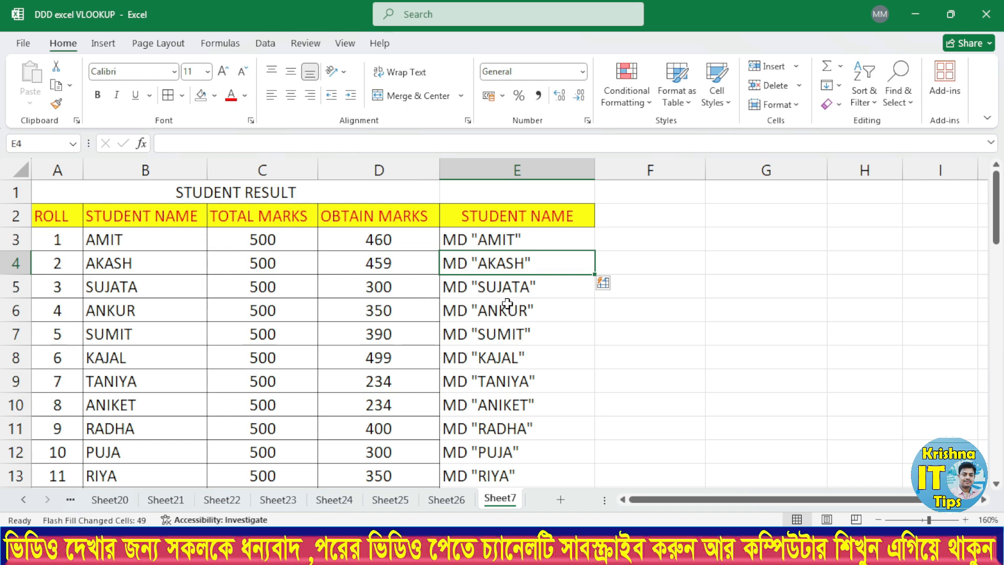
# - Check the filled MD entries in column E against the student names in column B down to row 52
pyautogui.scroll(-6, 147, 449)
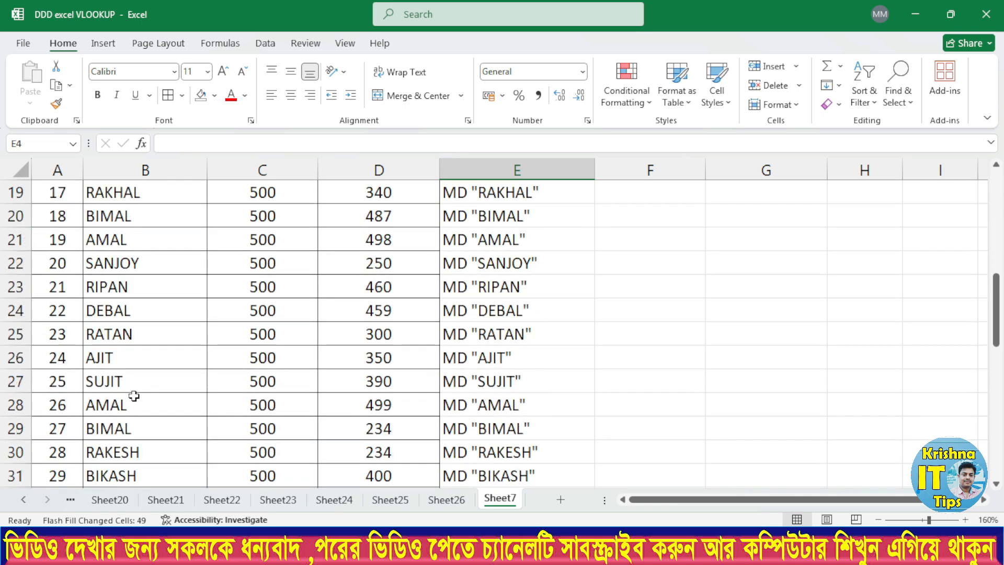
pyautogui.scroll(-9, 134, 396)
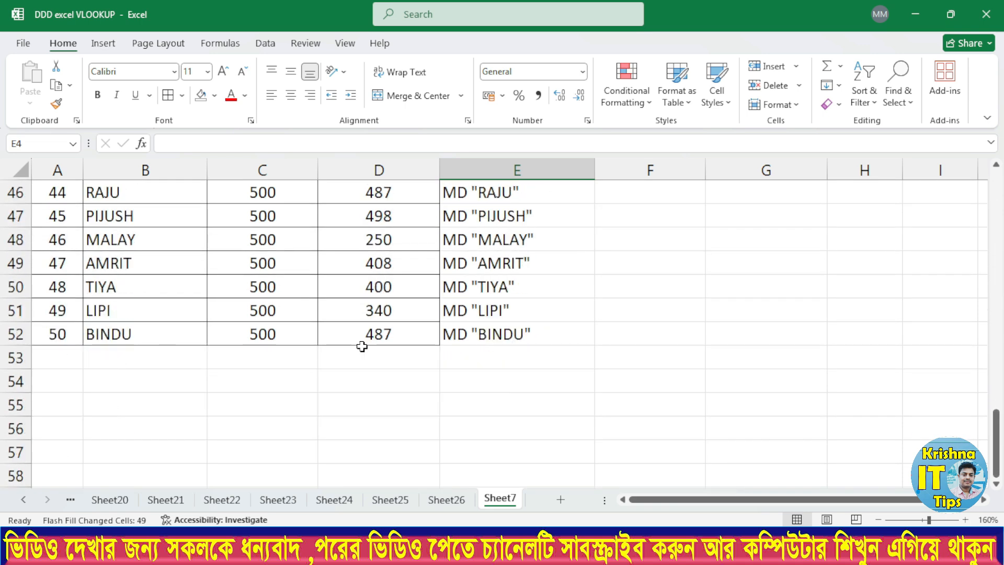
pyautogui.scroll(1, 505, 342)
pyautogui.scroll(-1, 504, 320)
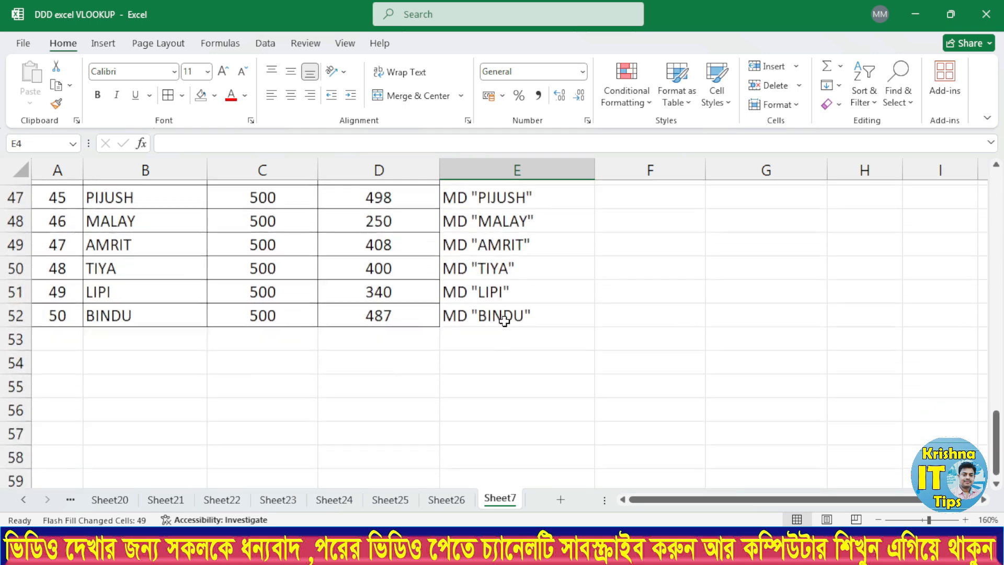
pyautogui.scroll(-1, 504, 320)
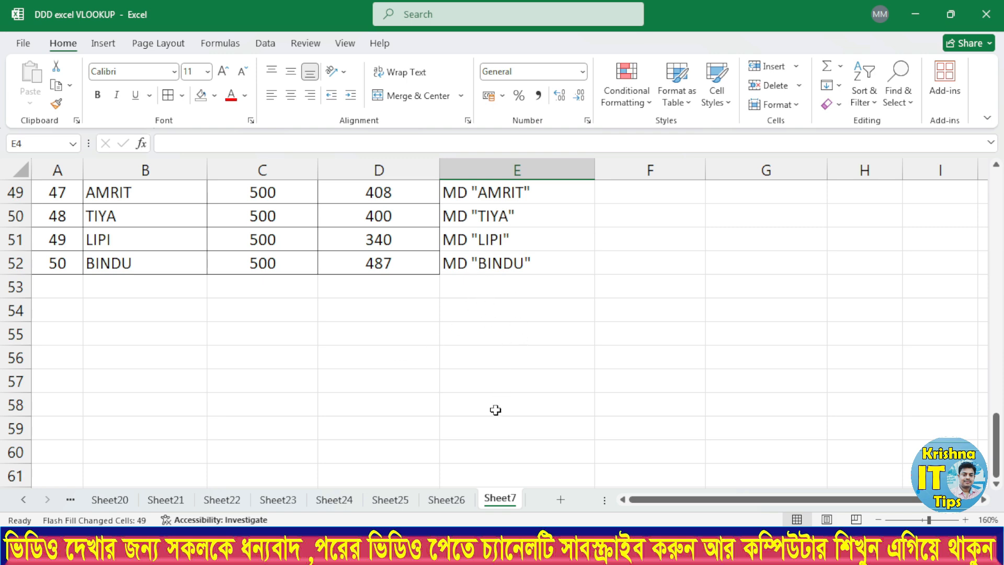
pyautogui.scroll(16, 494, 391)
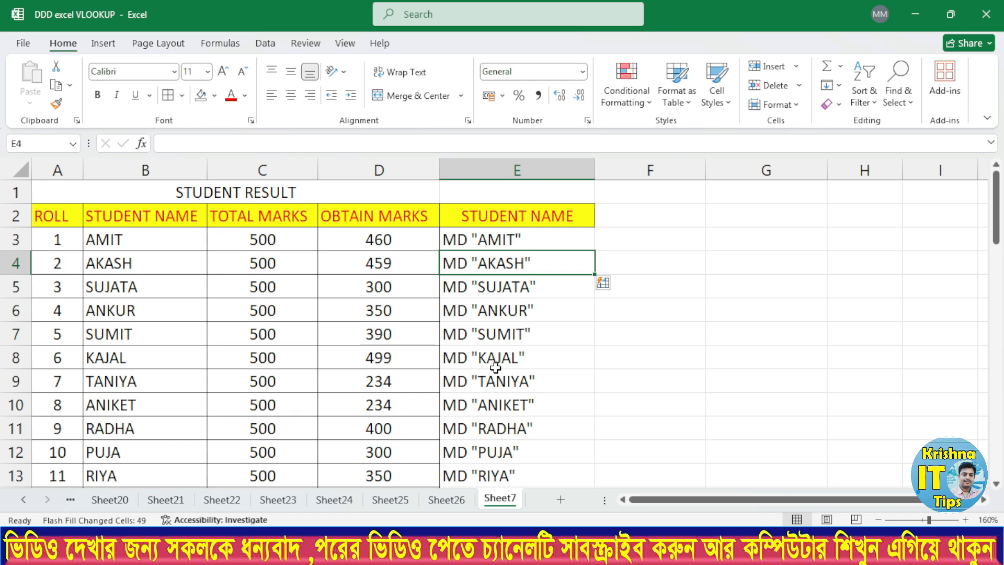
pyautogui.moveTo(456, 238); pyautogui.dragTo(522, 476)
pyautogui.click(701, 258)
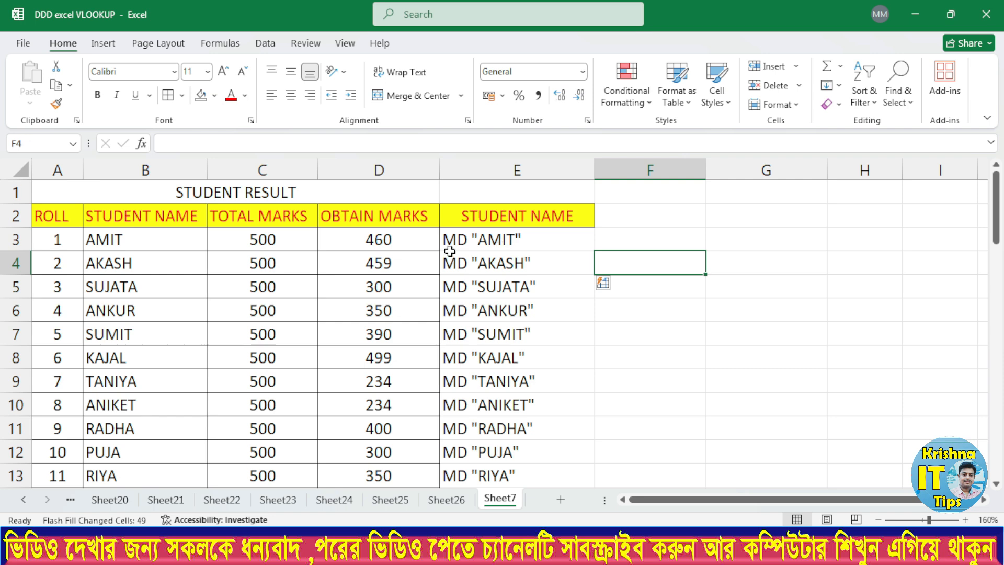
pyautogui.moveTo(450, 239); pyautogui.dragTo(486, 486)
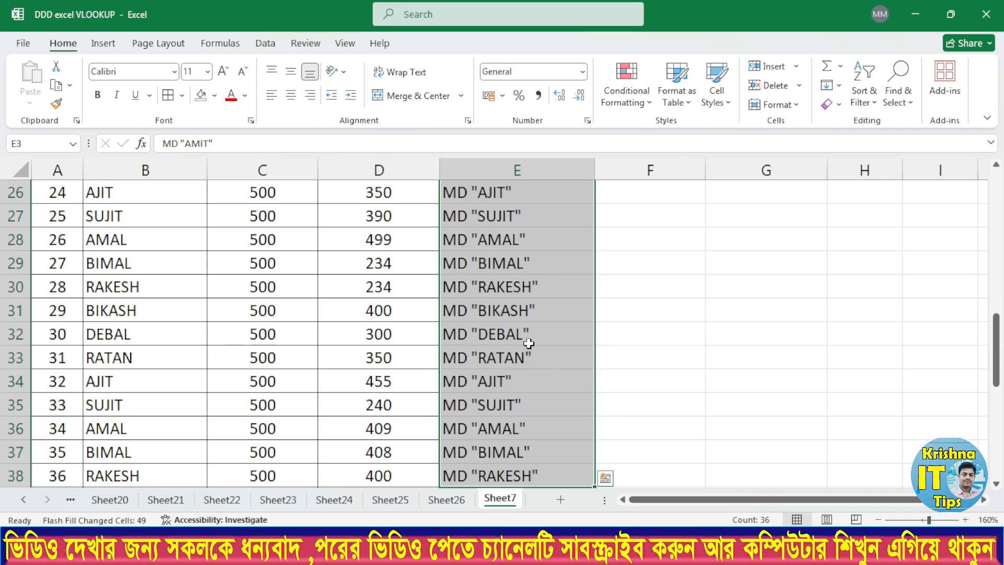
pyautogui.scroll(8, 575, 306)
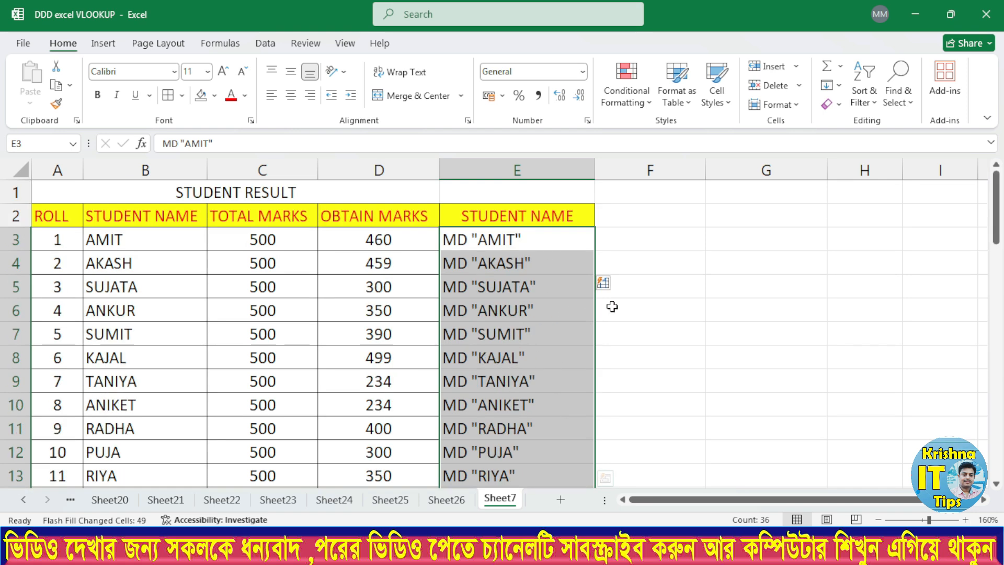
pyautogui.click(643, 303)
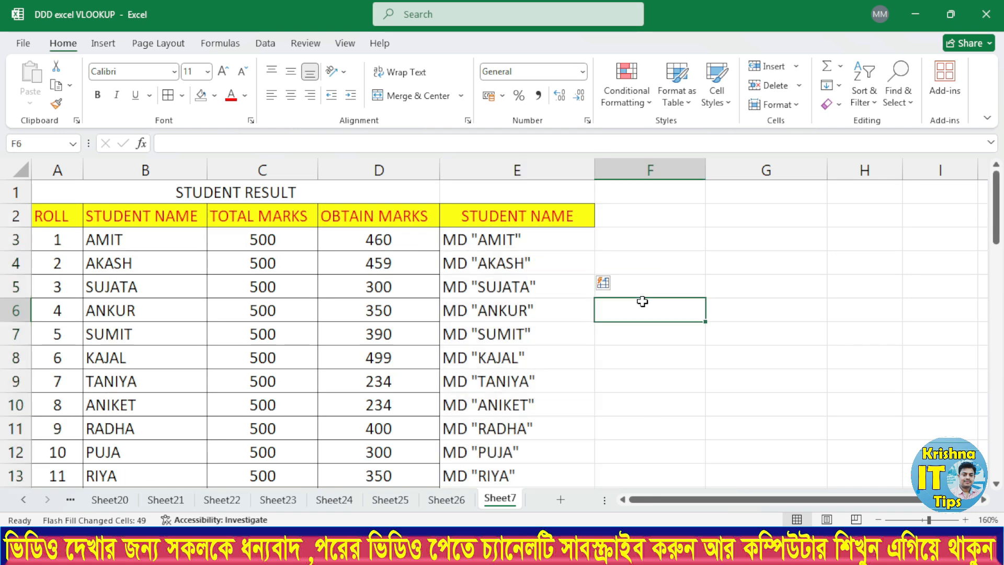
# - Copy all the MD entries in column E, from E3 to E52
pyautogui.click(491, 240)
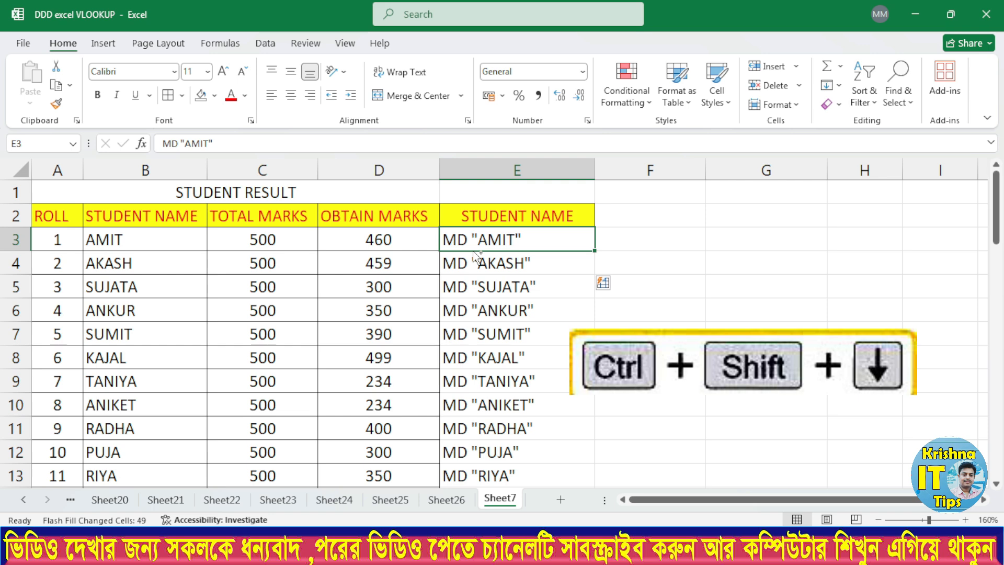
pyautogui.hotkey('ctrl', 'shift', 'Down')
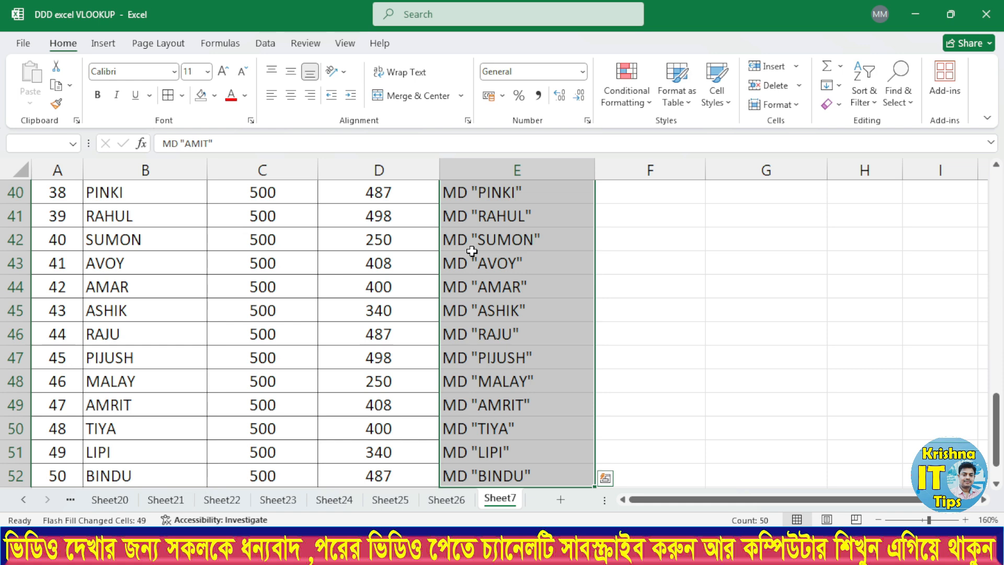
pyautogui.hotkey('ctrl', 'c')
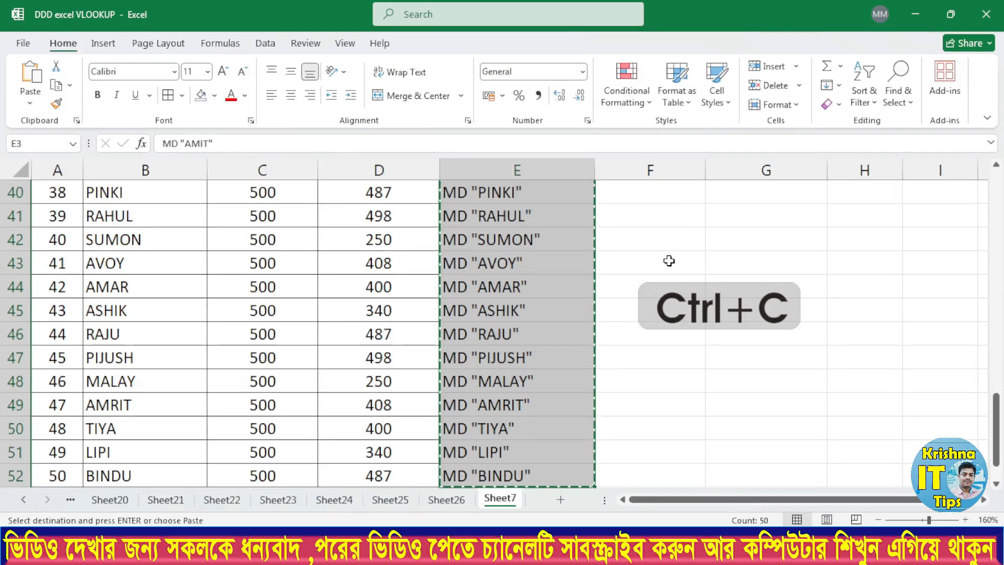
# - Minimize the workbook, open Notepad and paste the copied MD entries into the blank document
pyautogui.click(918, 14)
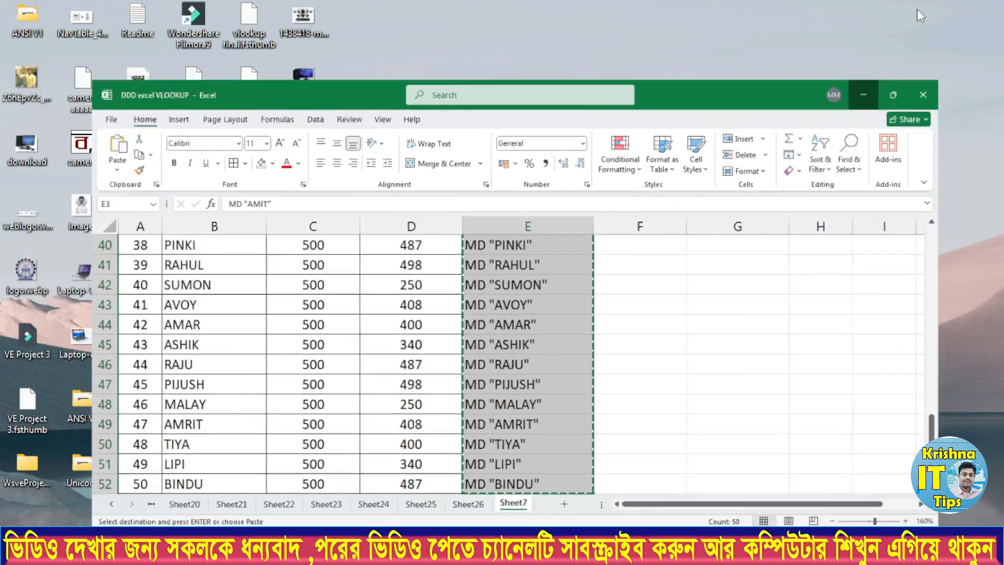
pyautogui.click(268, 547)
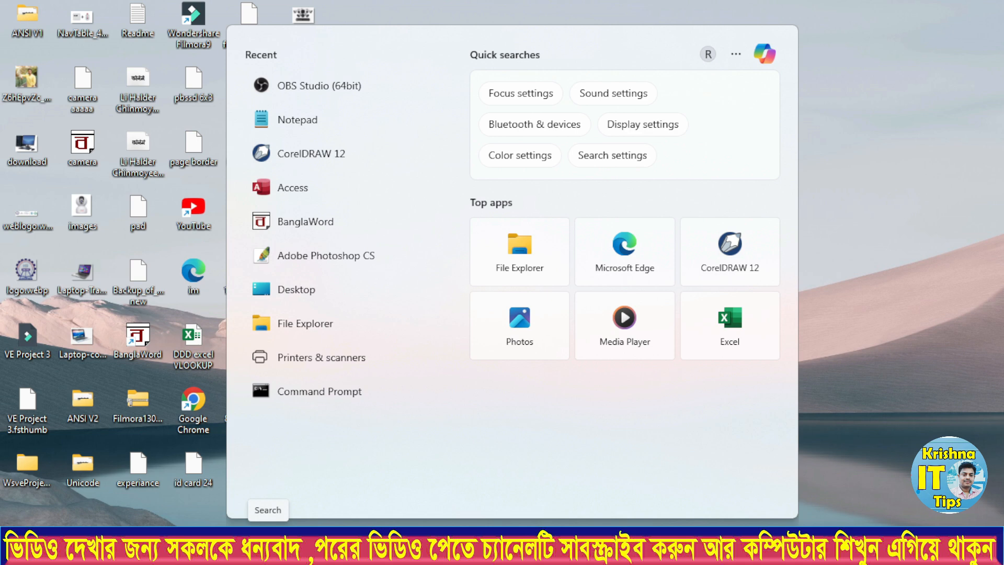
pyautogui.write('NOTEP')
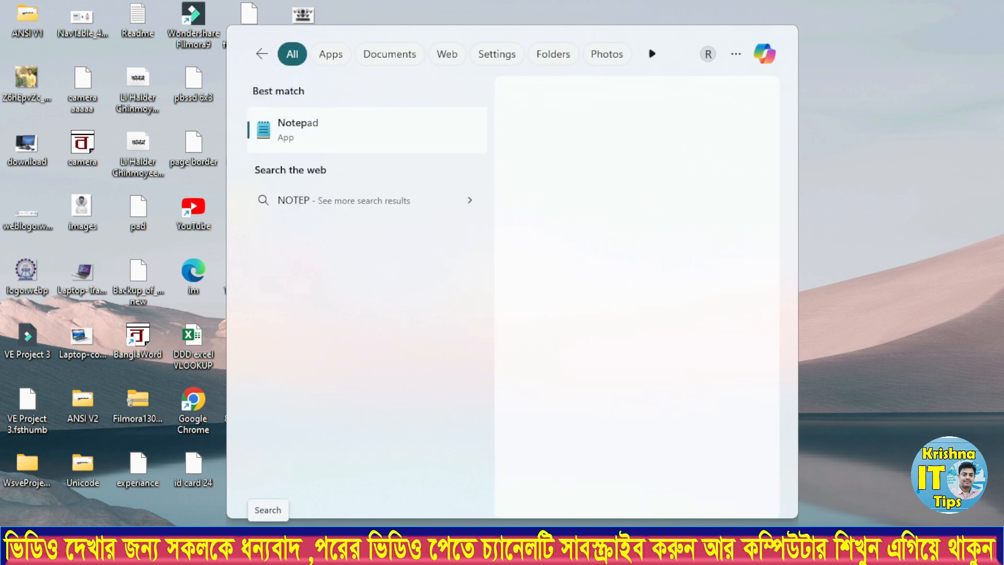
pyautogui.write('AD')
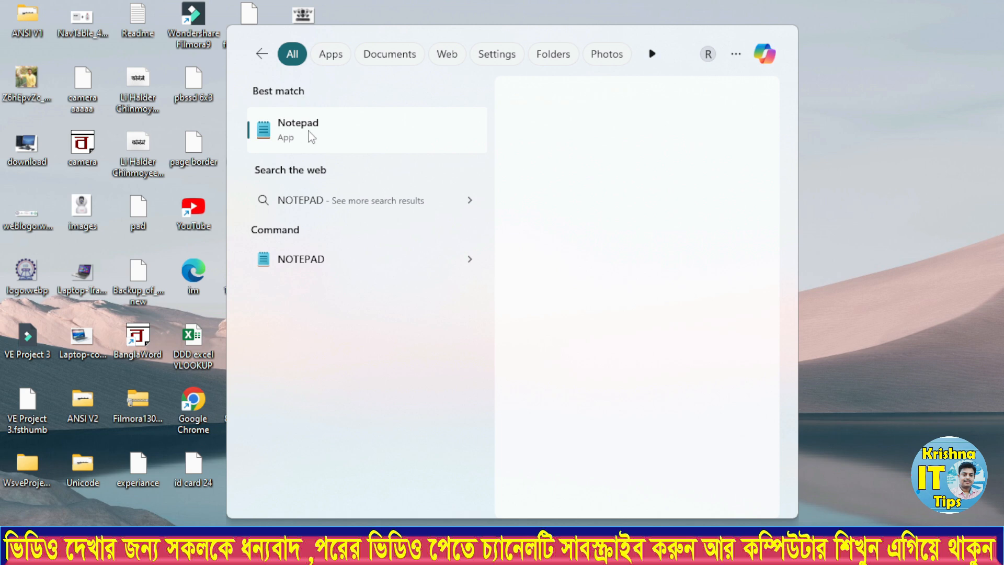
pyautogui.click(302, 130)
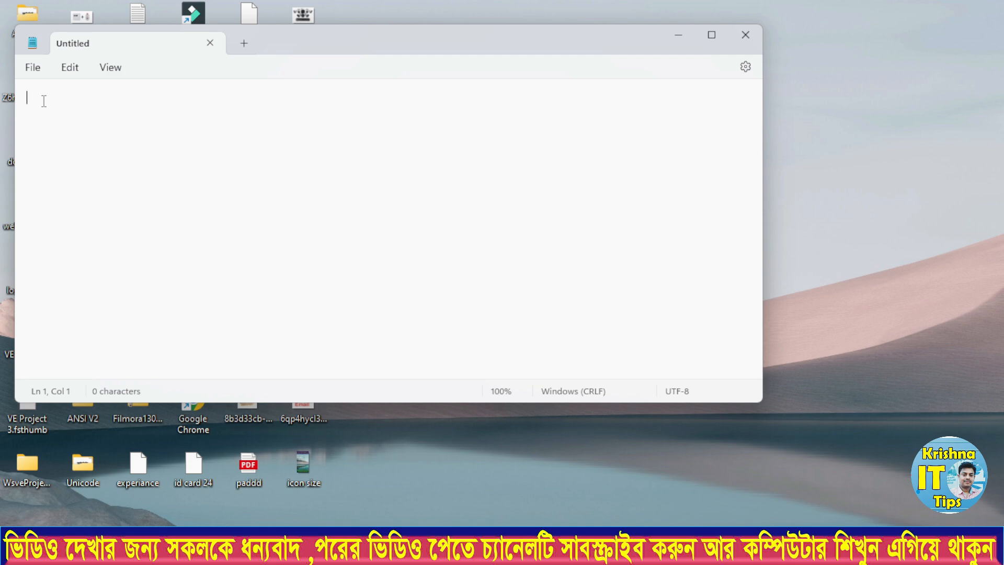
pyautogui.hotkey('ctrl', 'v')
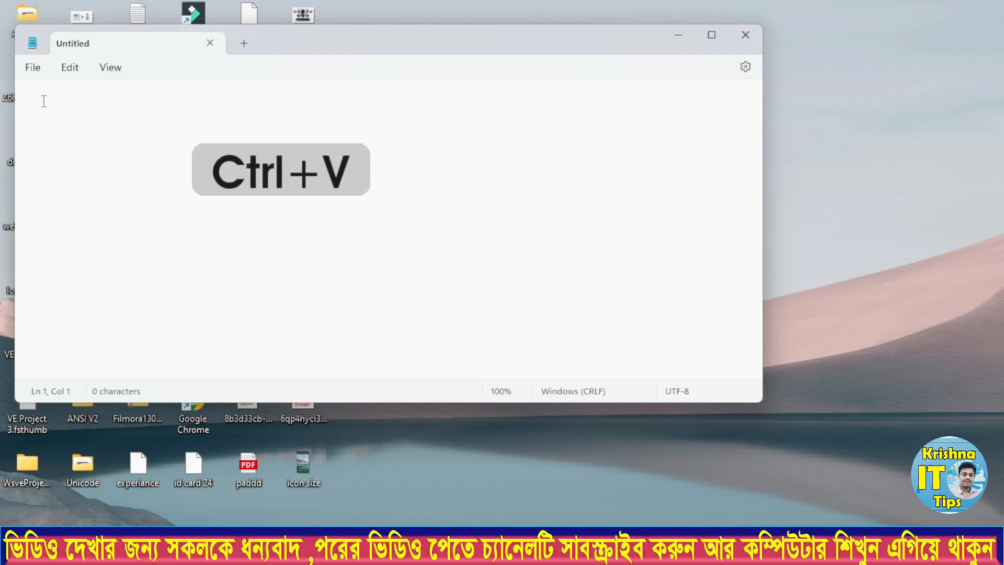
# - Paste the copied MD entries into the empty text document and look back over the pasted list
pyautogui.hotkey('ctrl', 'v')
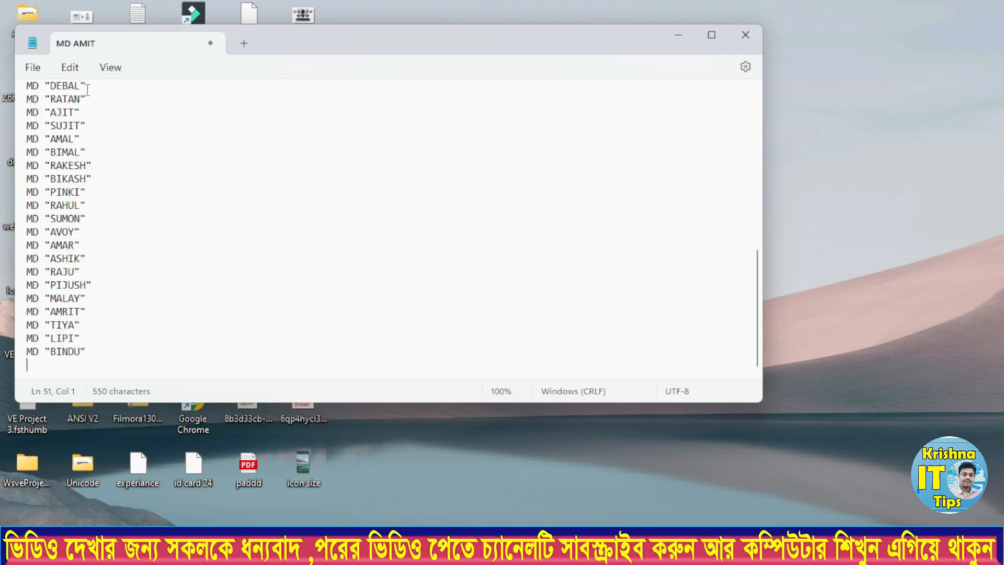
pyautogui.scroll(10, 87, 89)
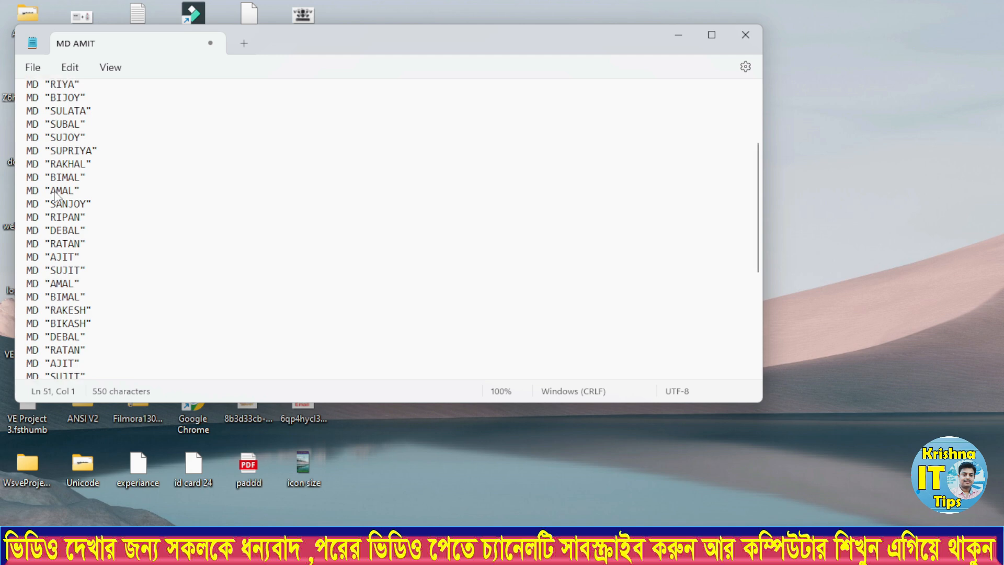
# - Start saving the document as a new file and create and open a folder named FOLDER on the Desktop as its location
pyautogui.click(24, 73)
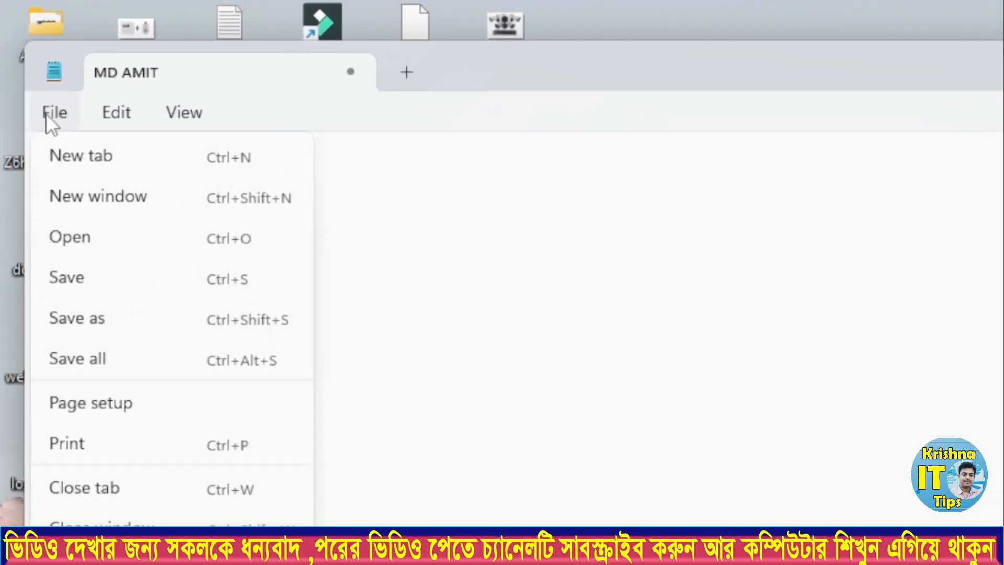
pyautogui.click(61, 249)
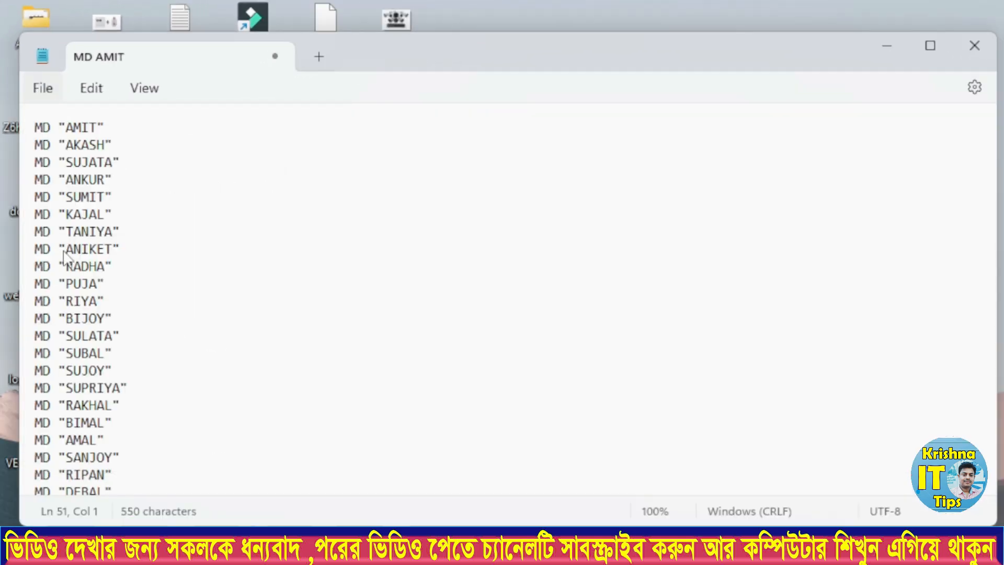
pyautogui.moveTo(233, 46); pyautogui.dragTo(262, 58)
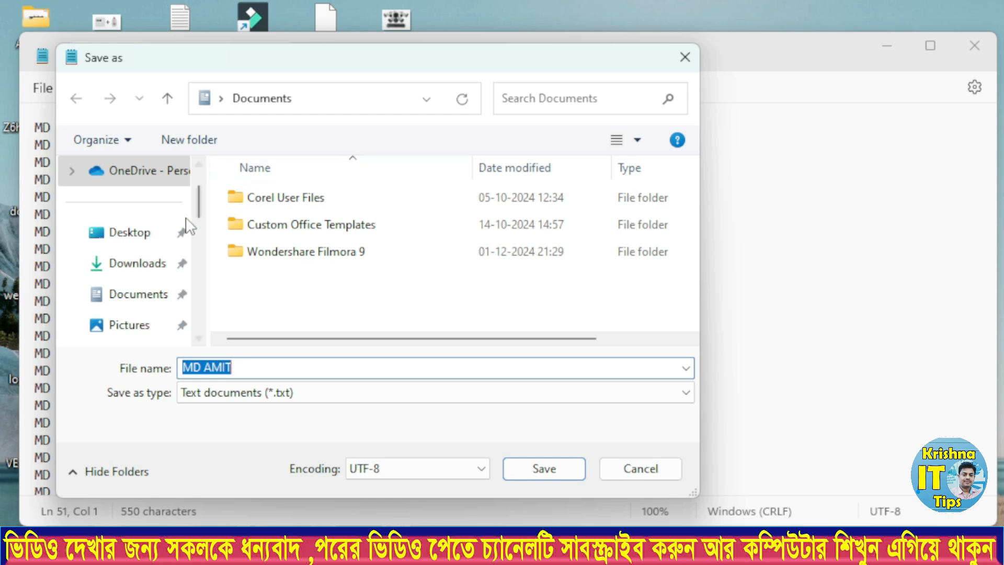
pyautogui.click(131, 238)
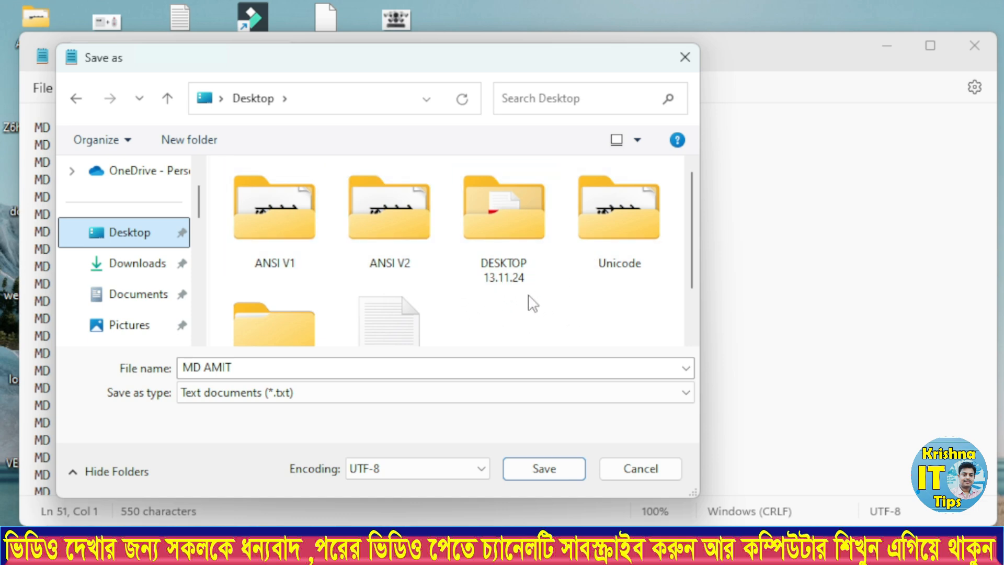
pyautogui.click(186, 139)
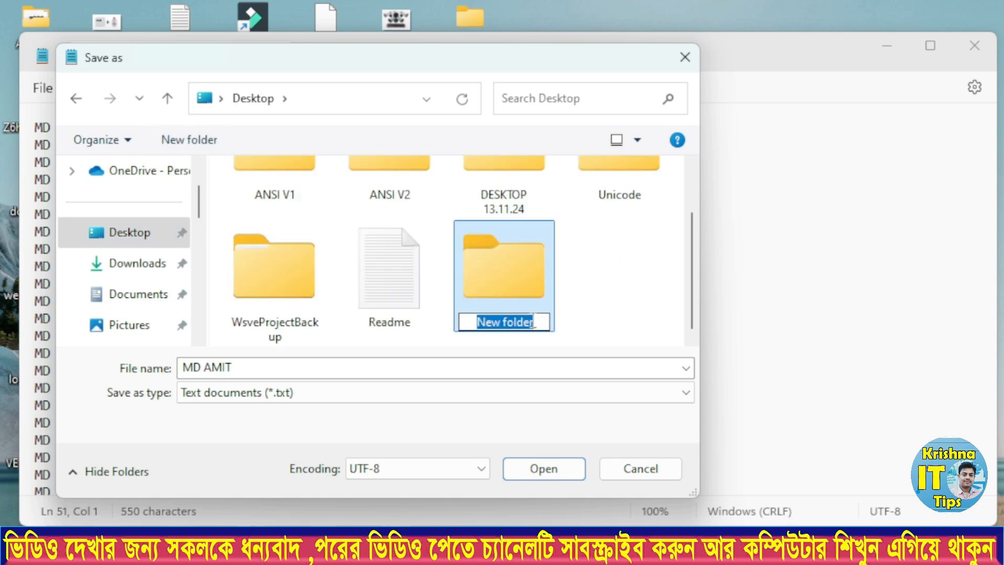
pyautogui.write('FOL')
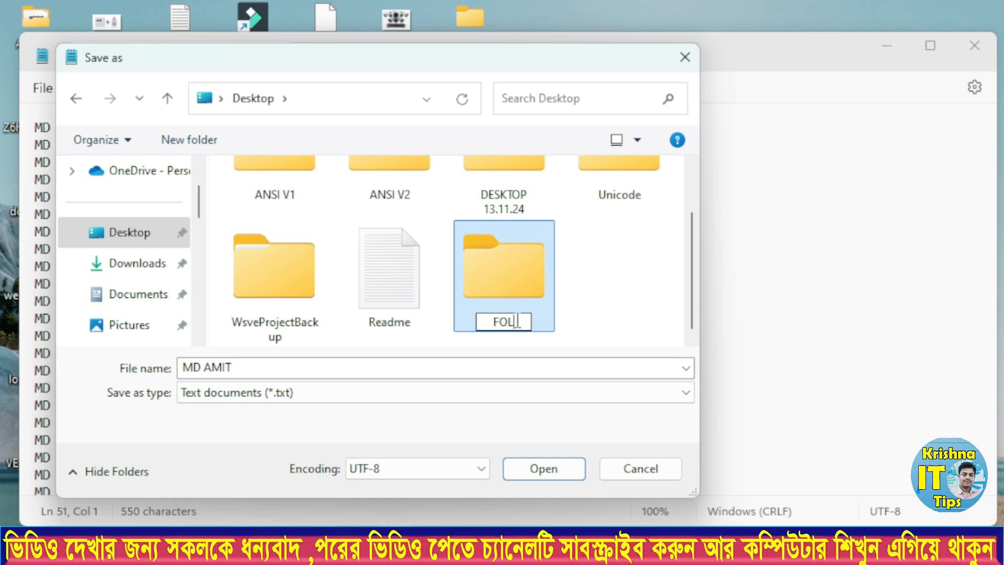
pyautogui.write('DER')
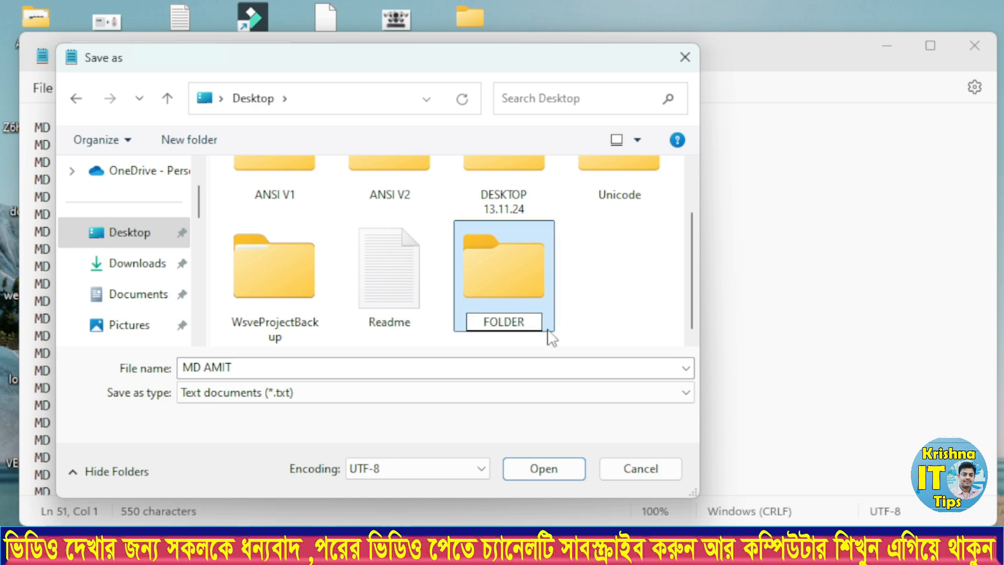
pyautogui.click(582, 318)
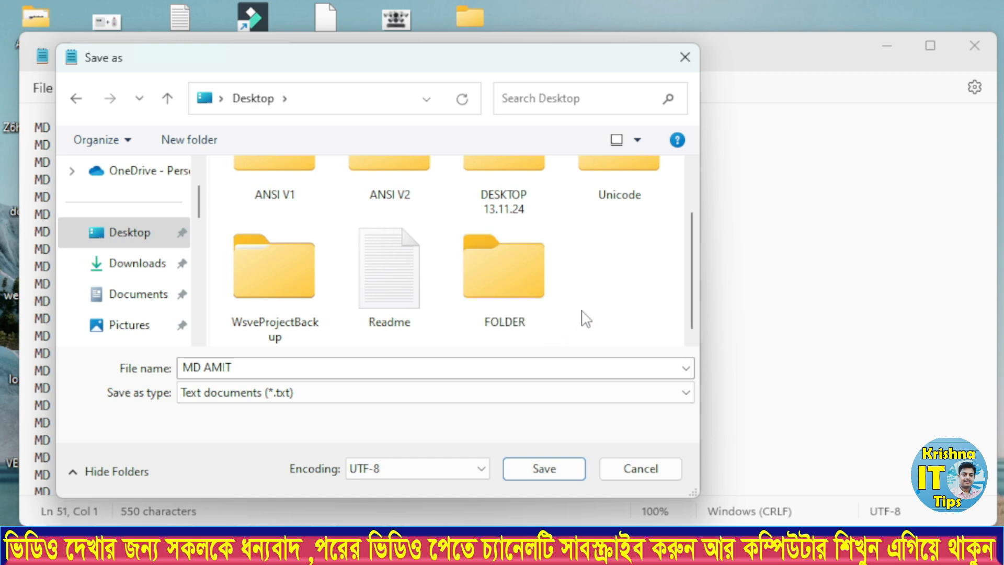
pyautogui.doubleClick(498, 277)
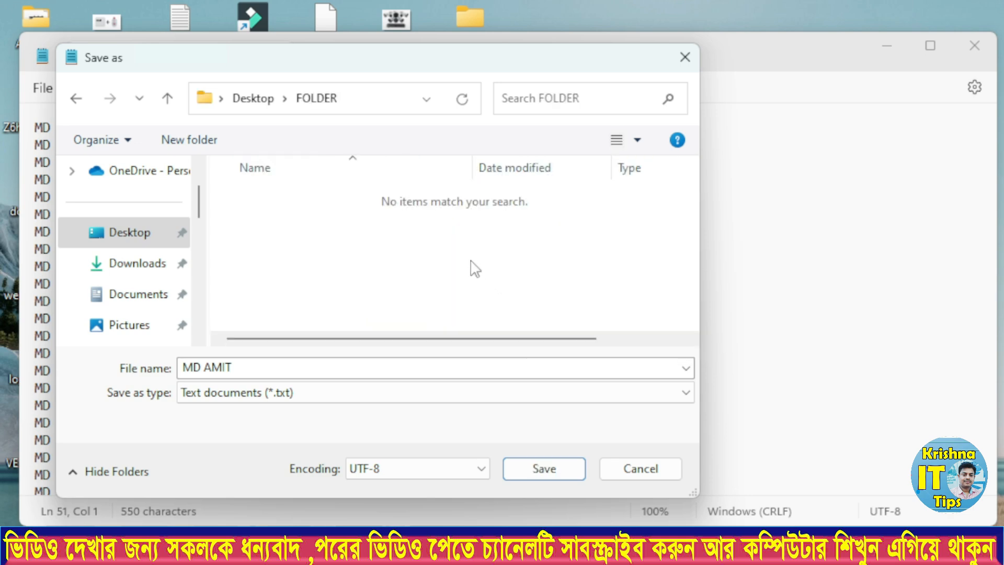
# - Save the command list as FOLDER.BAT in the new folder and close the text editor
pyautogui.click(243, 370)
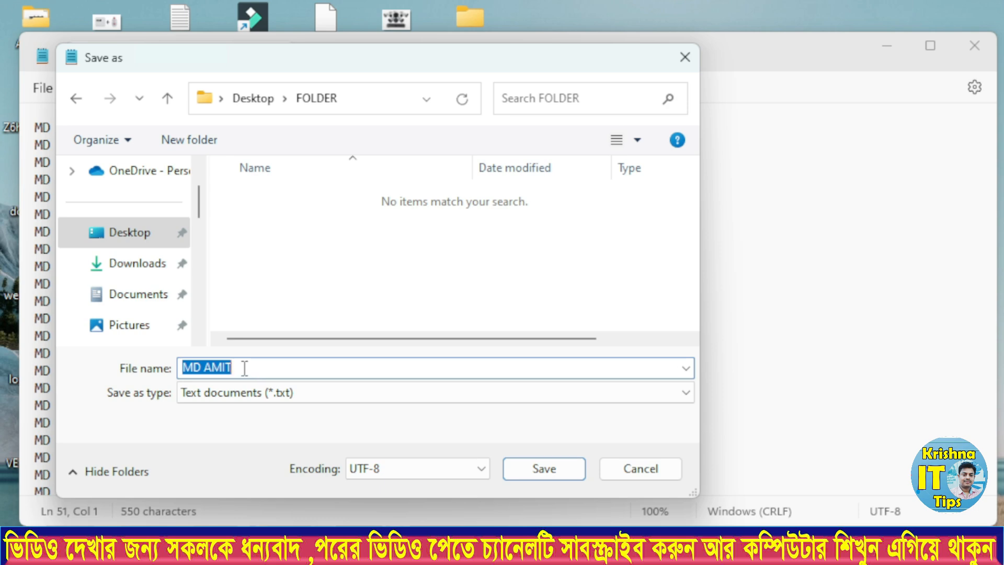
pyautogui.write('FOLDER.BAT')
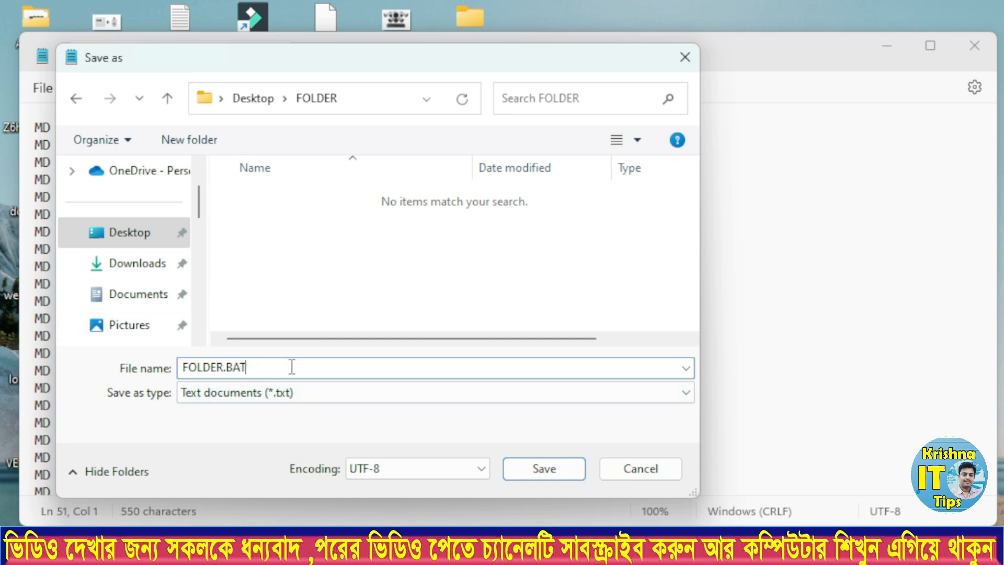
pyautogui.click(544, 468)
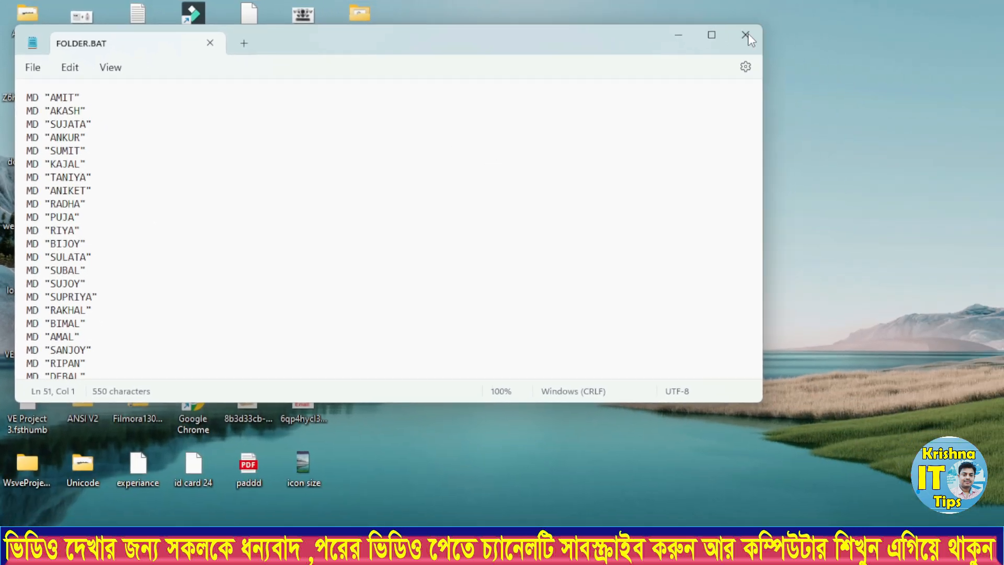
pyautogui.click(746, 35)
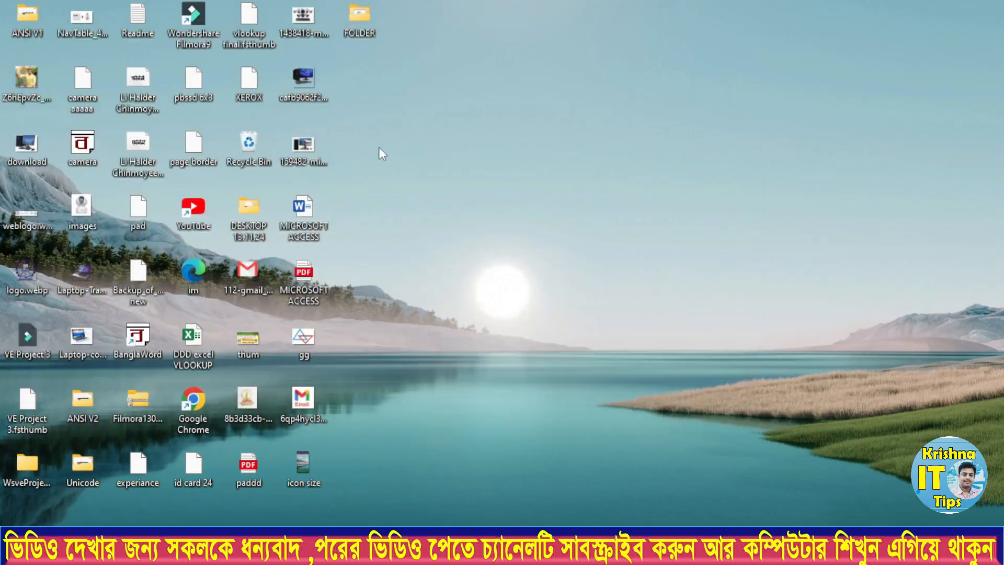
# - Open FOLDER on the desktop and run the FOLDER batch file to create the student folders
pyautogui.doubleClick(359, 15)
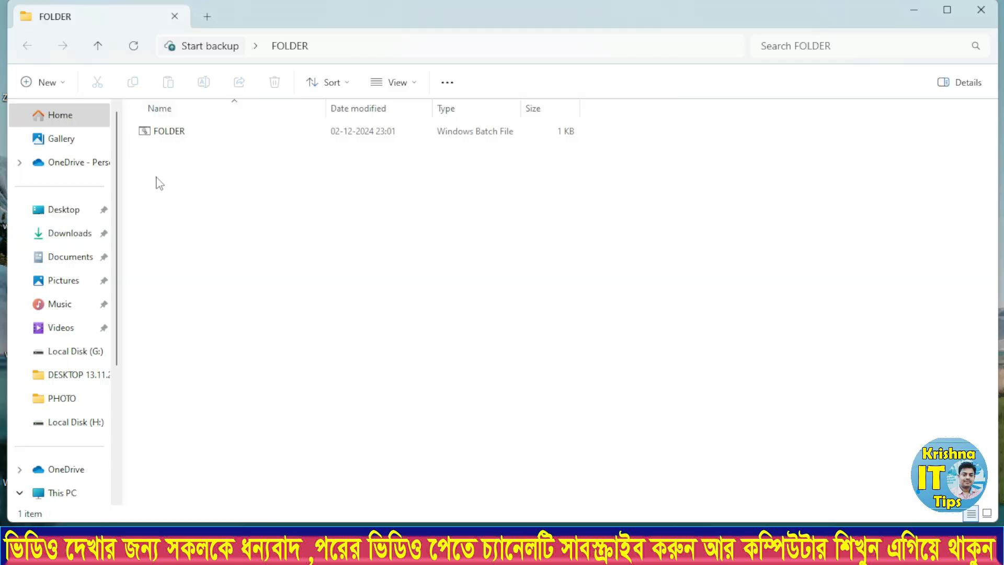
pyautogui.click(170, 135)
pyautogui.doubleClick(169, 133)
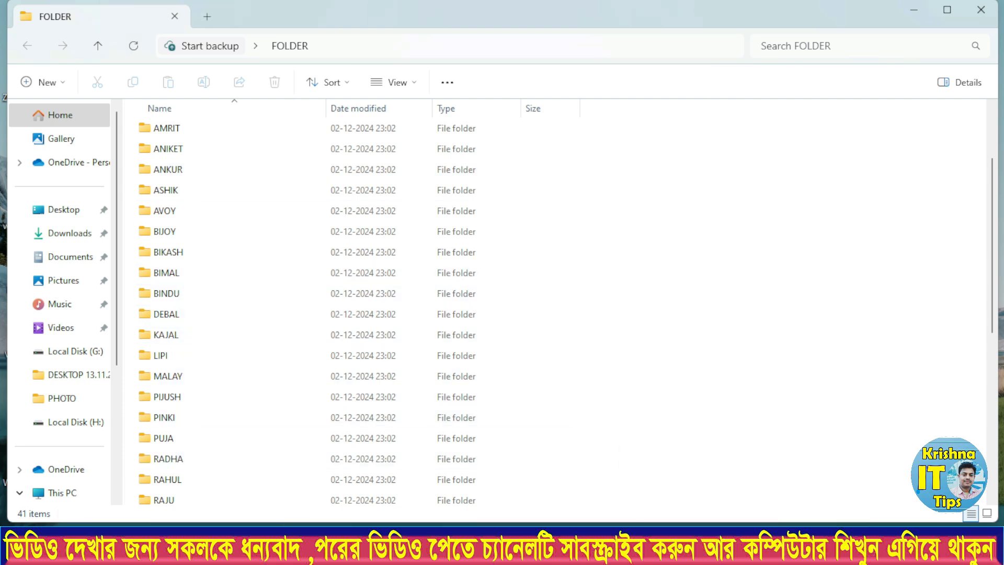
# - Compare the created student folders with the names in the Excel student list
pyautogui.click(641, 548)
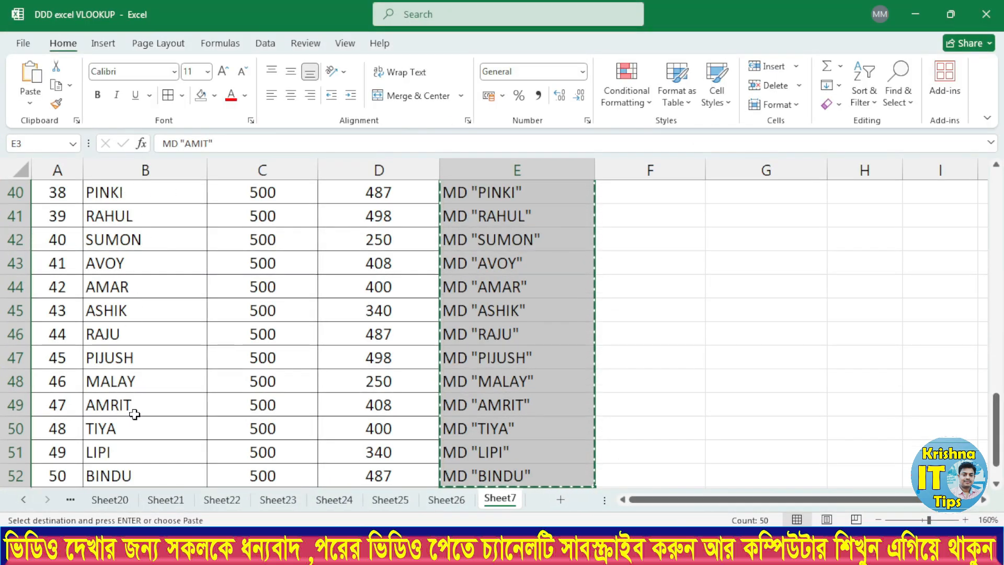
pyautogui.click(650, 546)
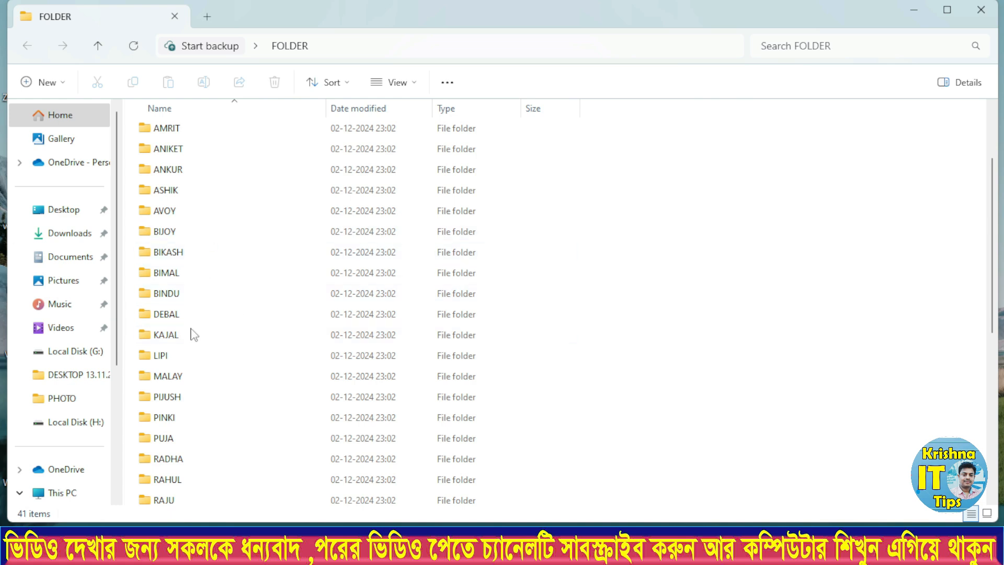
pyautogui.scroll(-2, 164, 310)
pyautogui.scroll(-2, 164, 310)
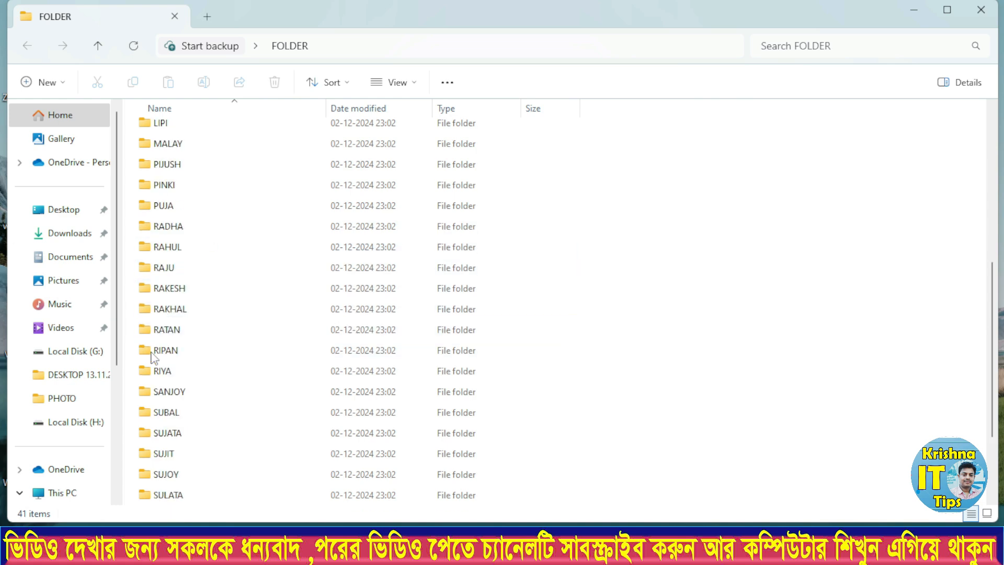
pyautogui.scroll(-1, 168, 372)
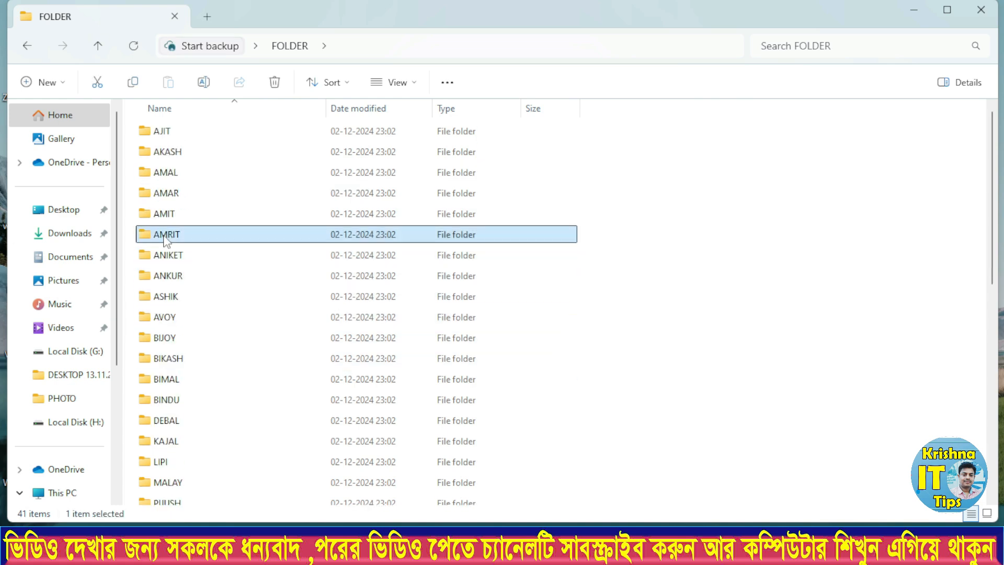
# - Inspect the contents of the sixth student folder and return to the parent folder
pyautogui.doubleClick(165, 235)
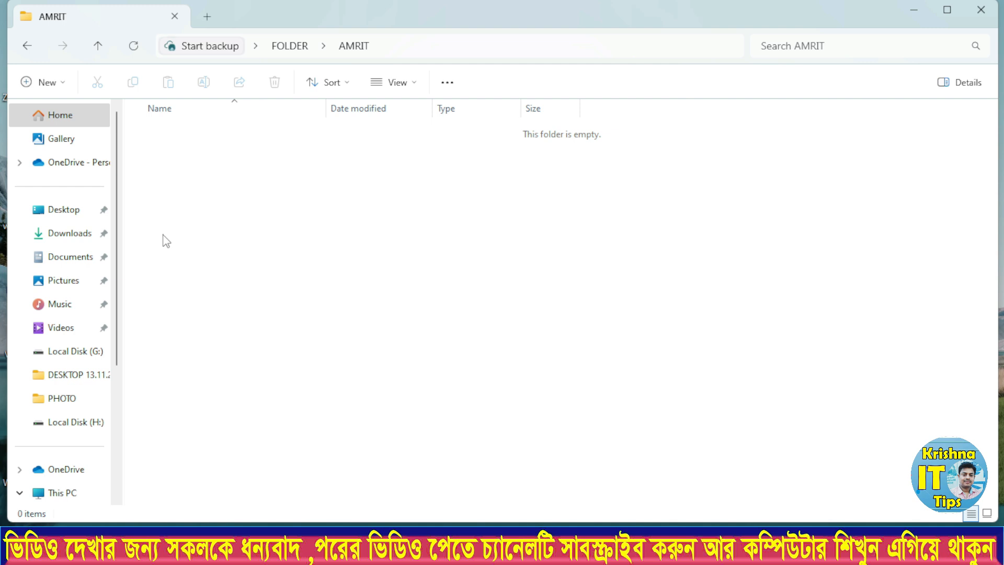
pyautogui.click(98, 45)
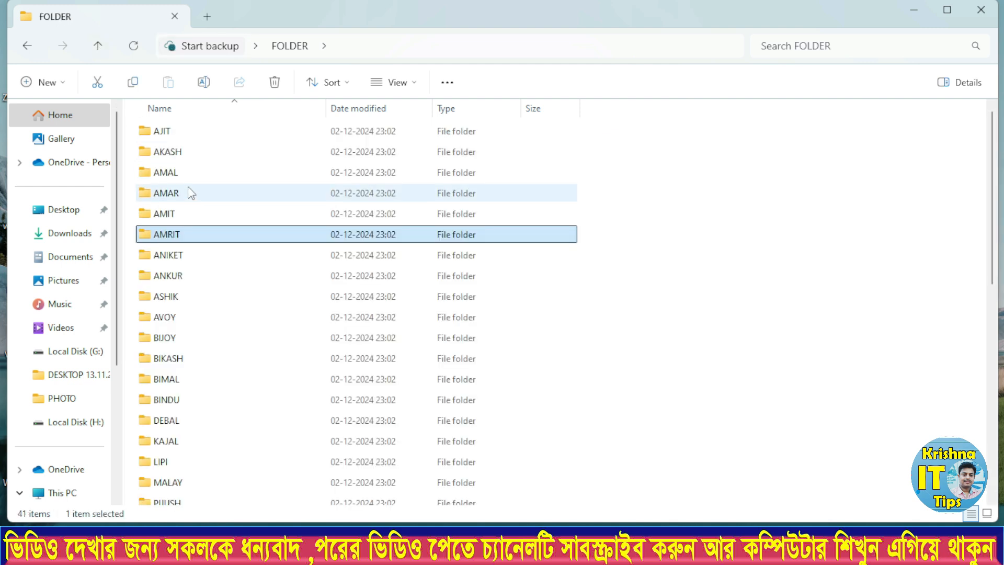
pyautogui.click(174, 216)
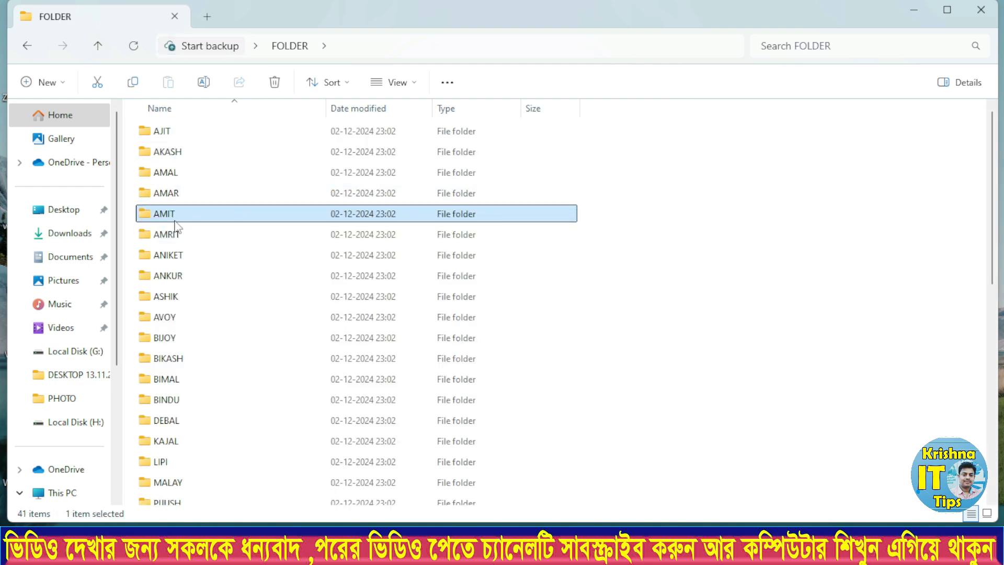
pyautogui.click(668, 244)
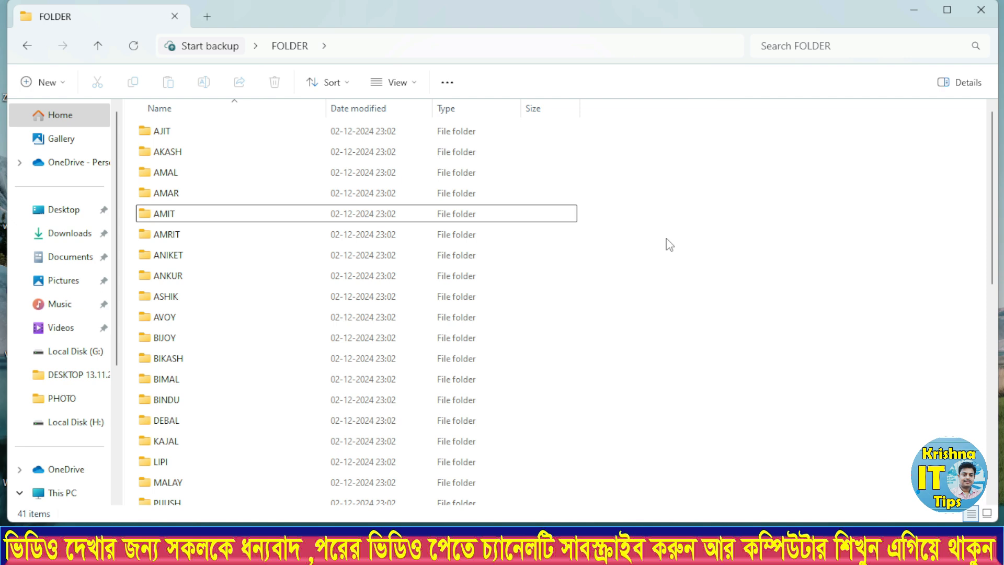